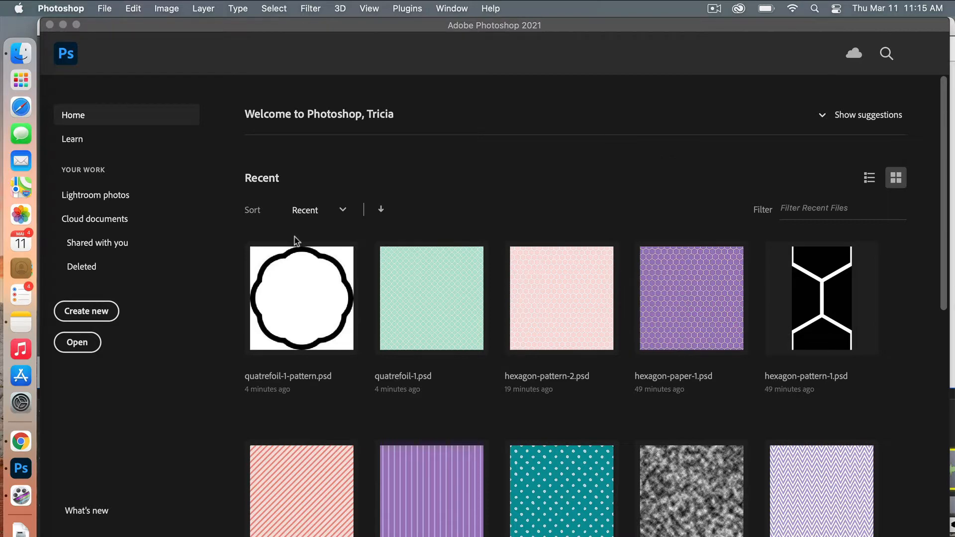
# Create a new 400 x 400 pixel document with transparent background contents.
pyautogui.click(109, 312)
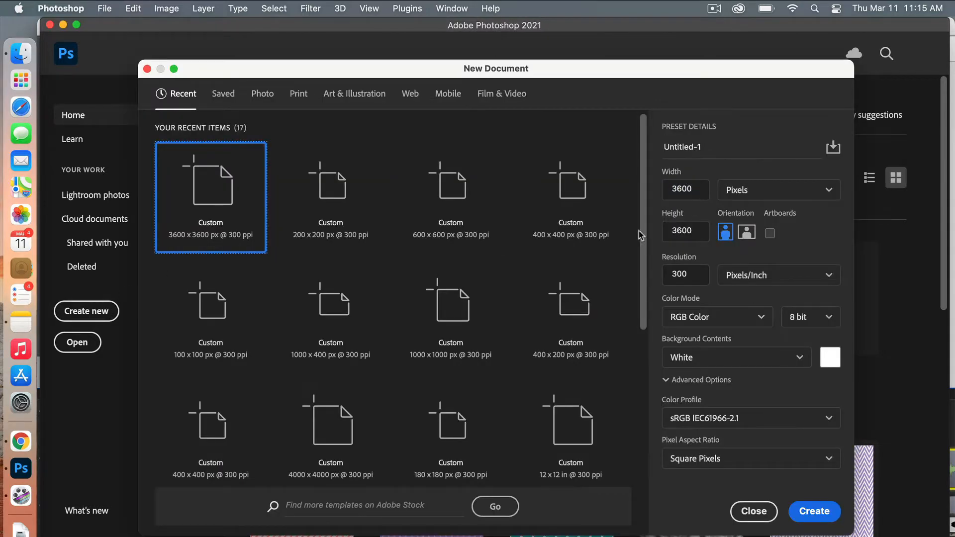
pyautogui.doubleClick(692, 189)
pyautogui.write('400')
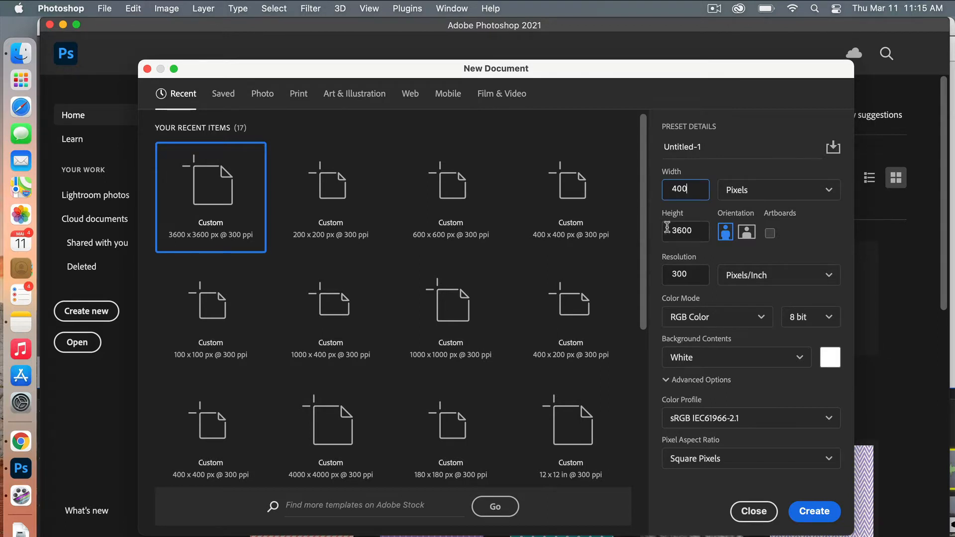
pyautogui.doubleClick(693, 231)
pyautogui.write('400')
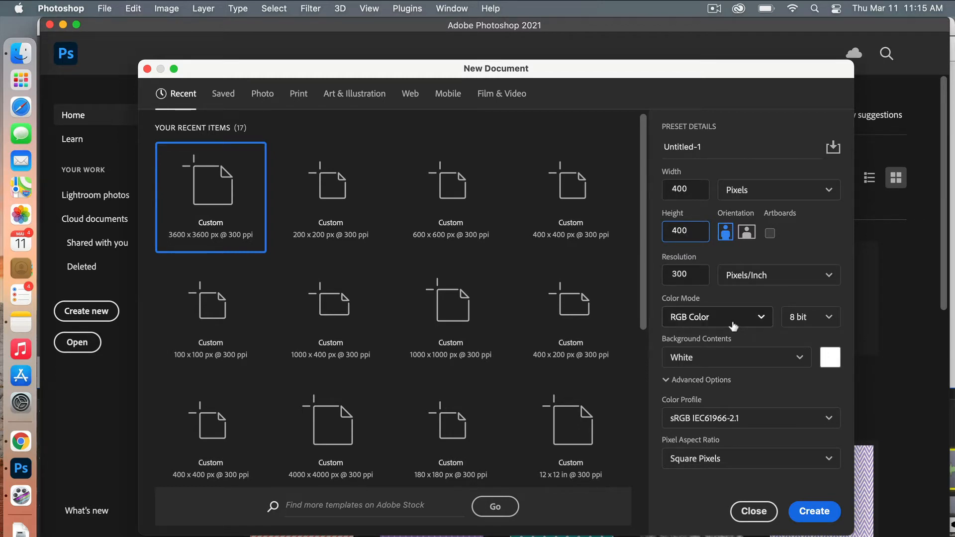
pyautogui.click(736, 359)
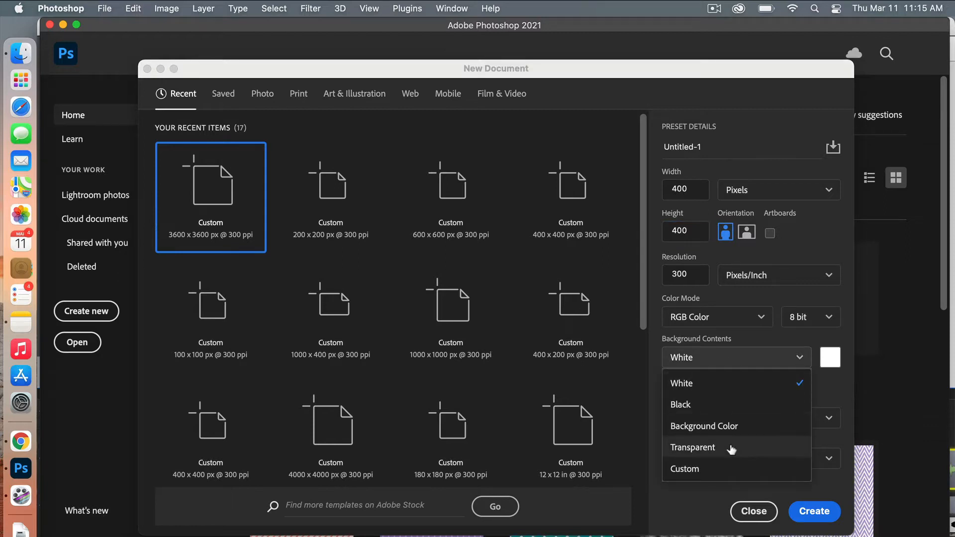
pyautogui.click(731, 448)
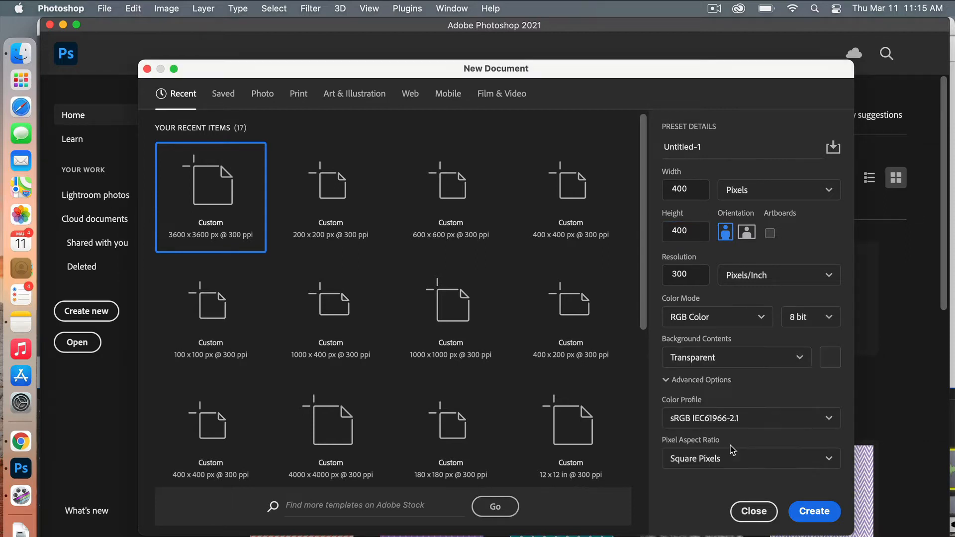
pyautogui.click(816, 514)
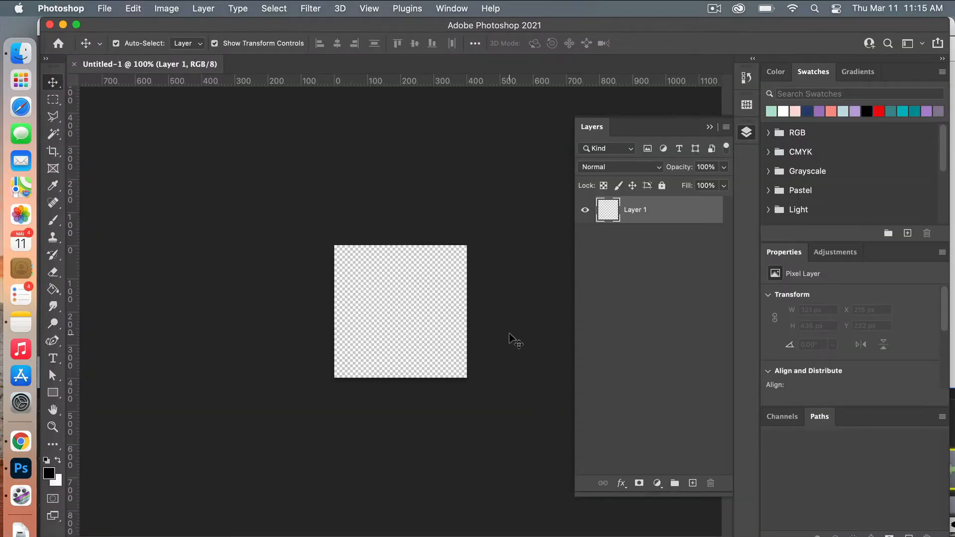
# Create a 200 x 200 px ellipse shape, drawn from its center, near the middle of the canvas.
pyautogui.press('super+equal')
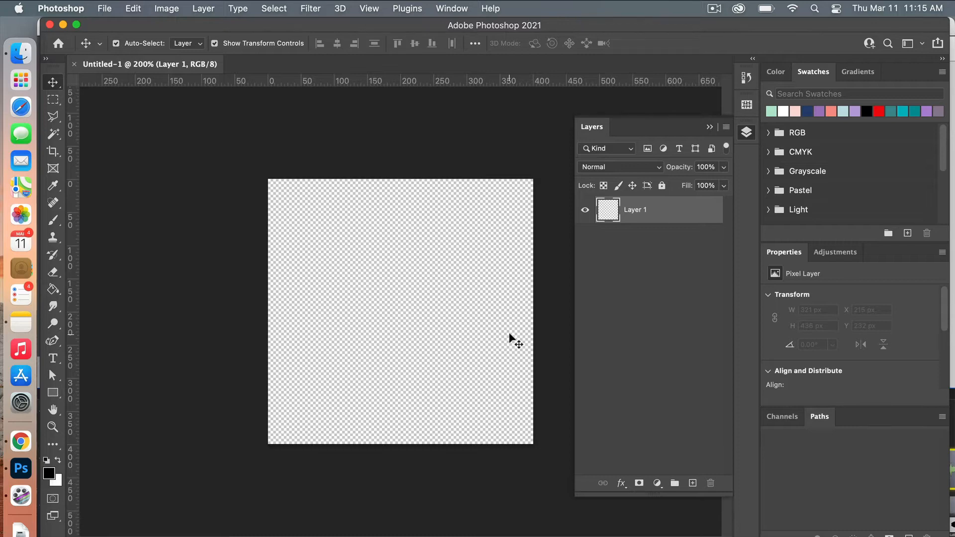
pyautogui.click(51, 393)
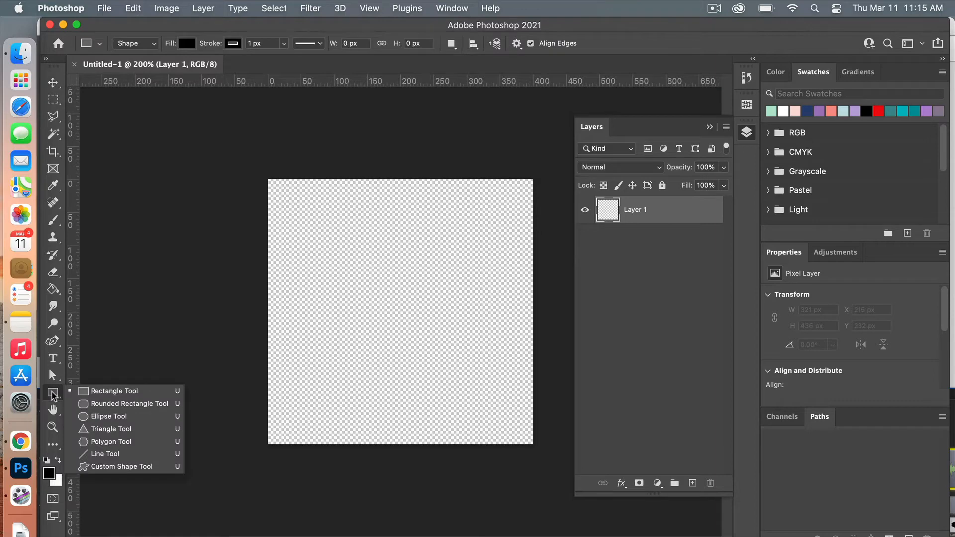
pyautogui.click(140, 418)
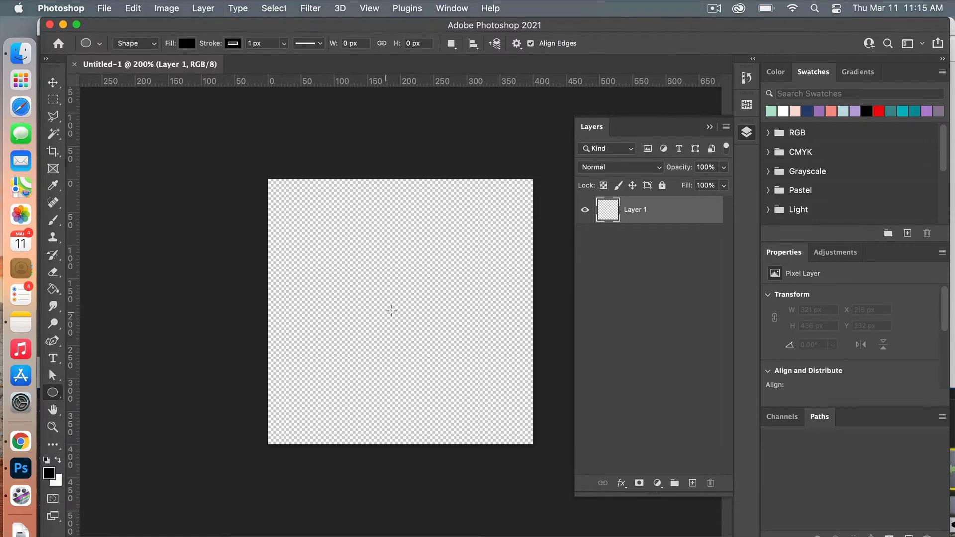
pyautogui.click(398, 298)
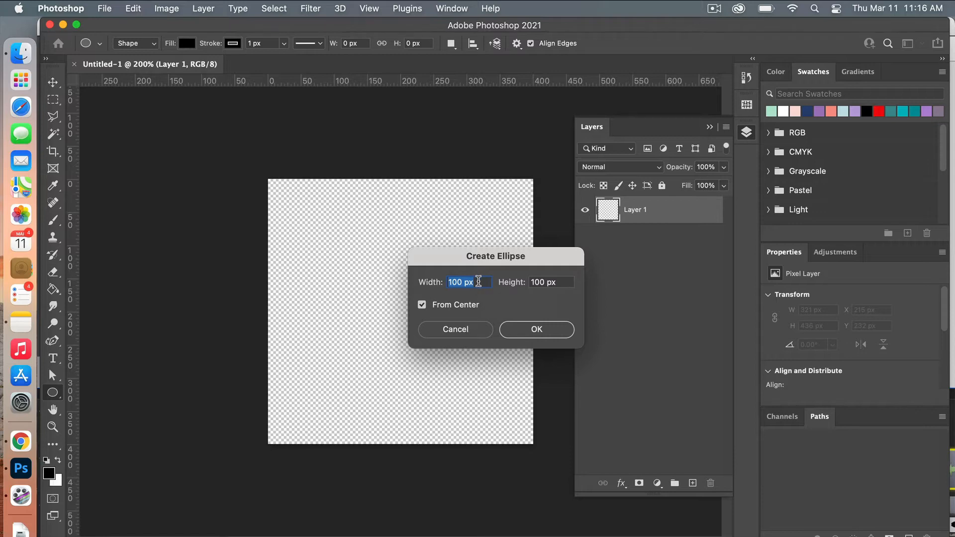
pyautogui.write('200')
pyautogui.press('Tab')
pyautogui.write('200')
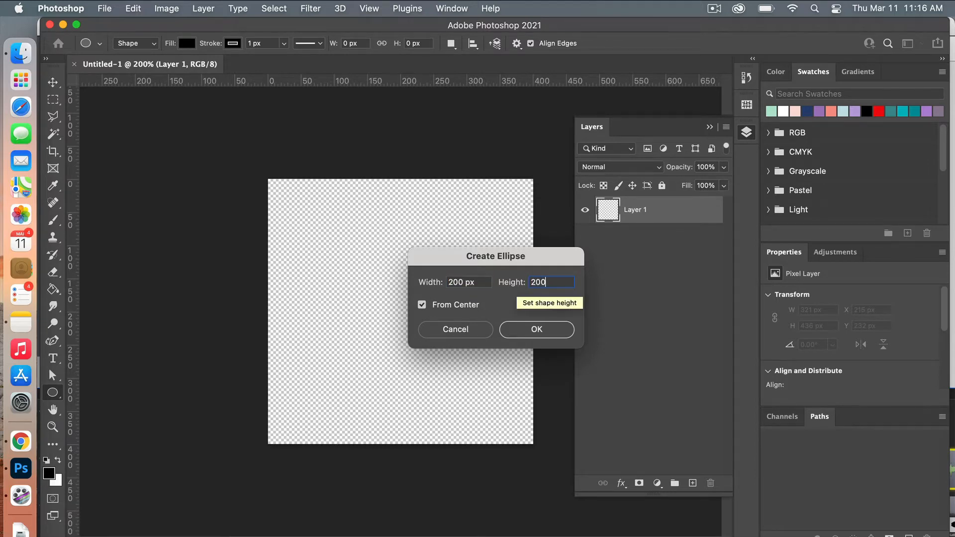
pyautogui.click(554, 331)
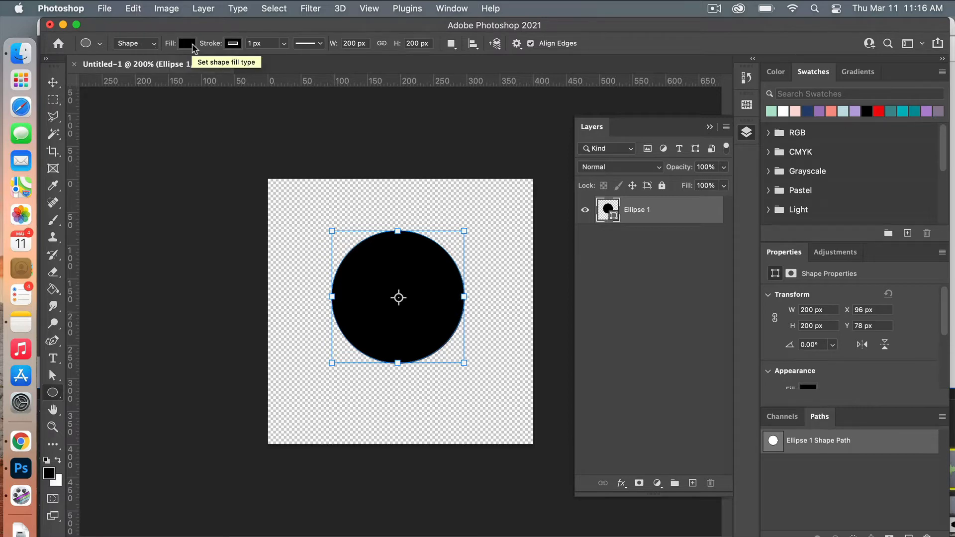
# Remove the circle's fill and set its stroke width to 15 px.
pyautogui.click(192, 45)
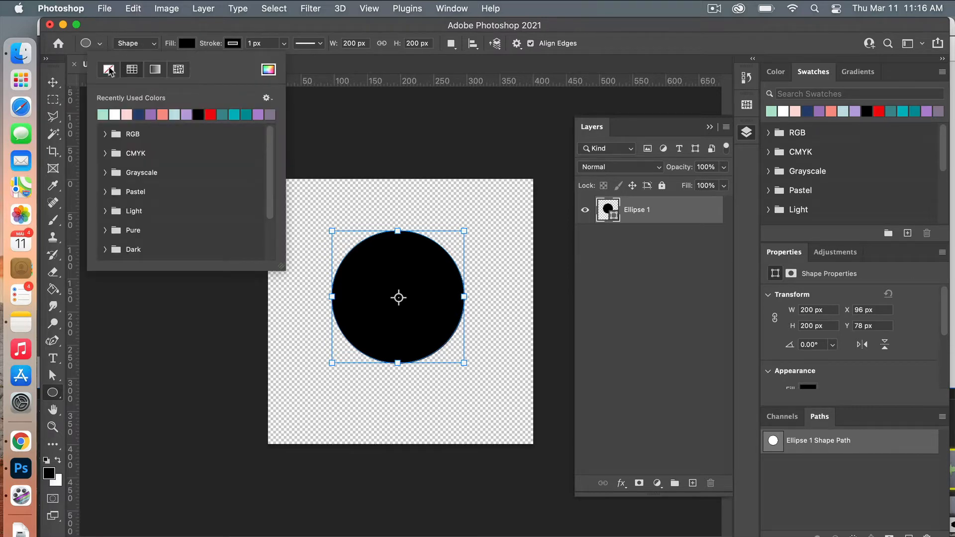
pyautogui.click(109, 70)
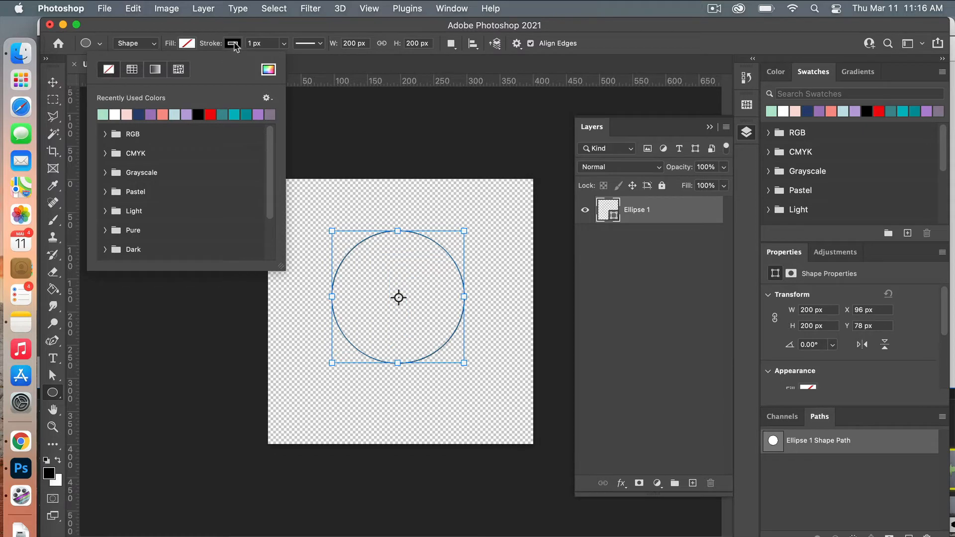
pyautogui.click(266, 43)
pyautogui.click(267, 43)
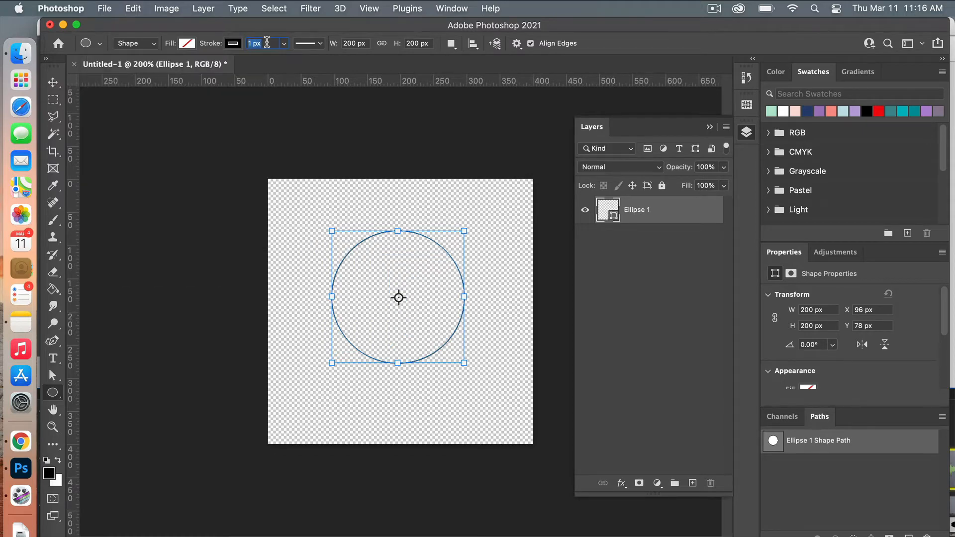
pyautogui.write('15')
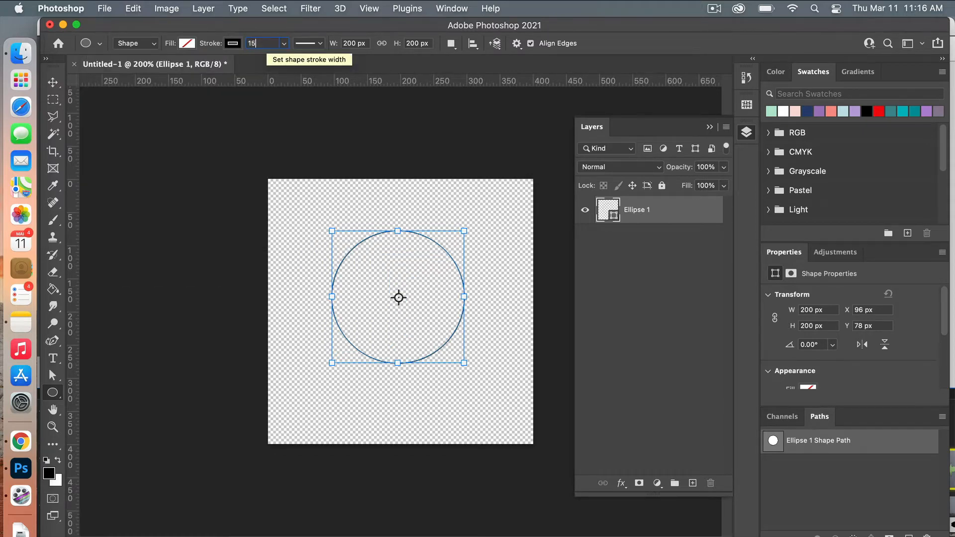
pyautogui.press('Return')
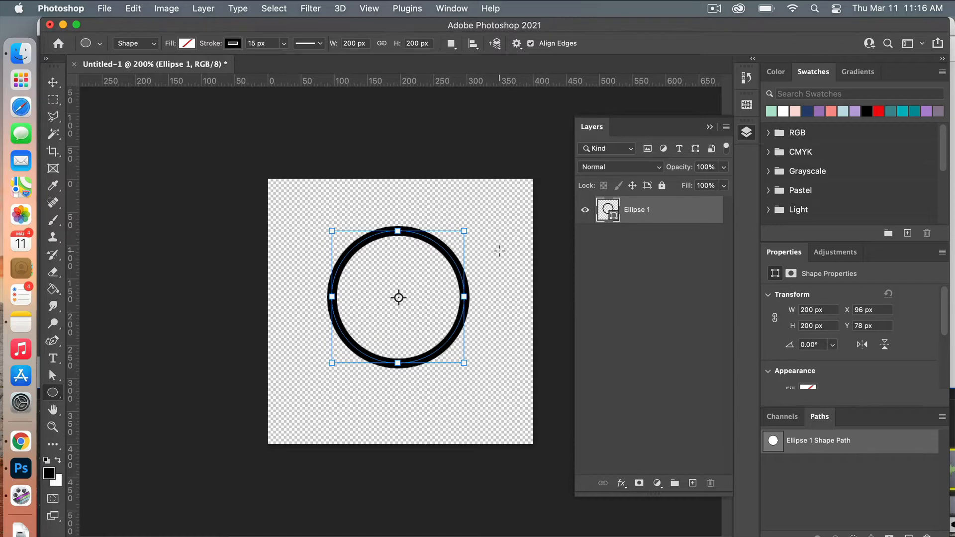
# Select the entire canvas and align the circle to its horizontal center and top edge.
pyautogui.press('m')
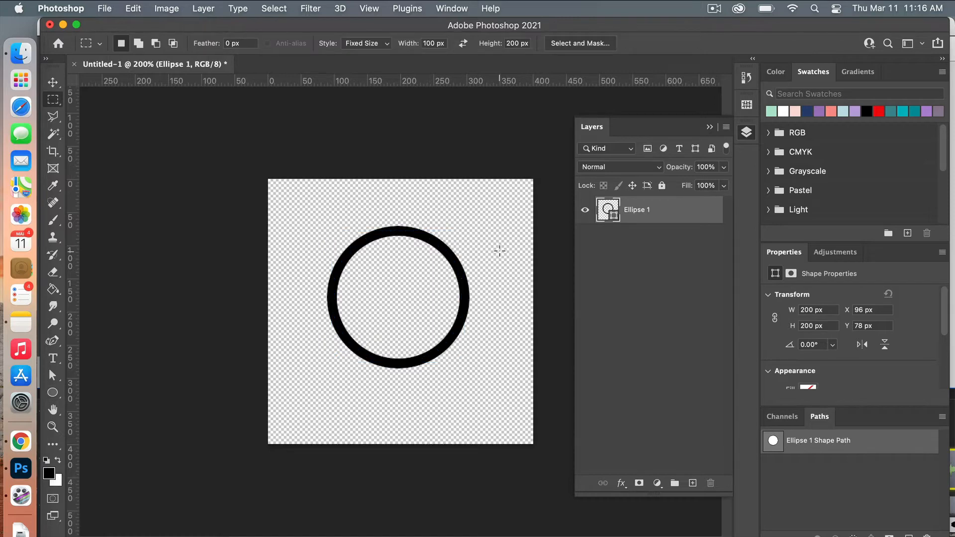
pyautogui.press('super+a')
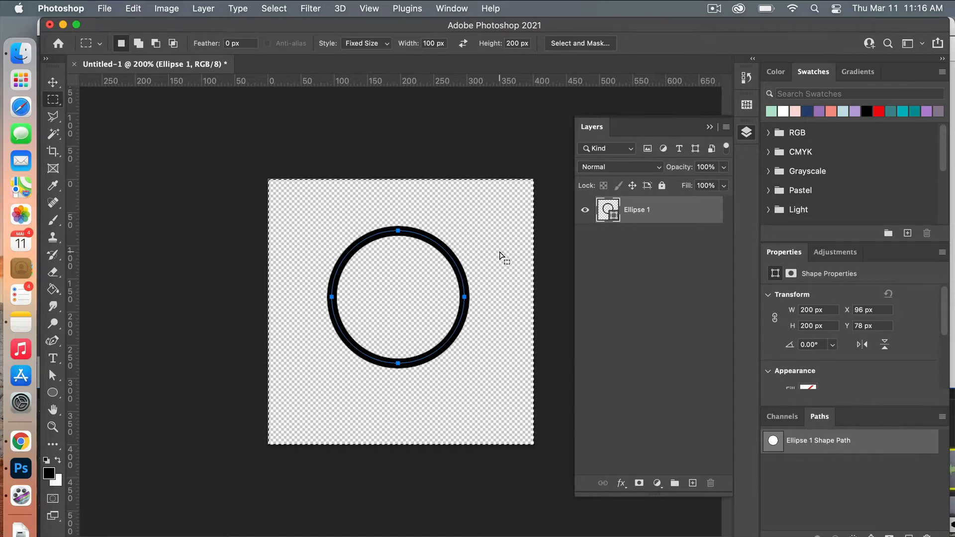
pyautogui.press('v')
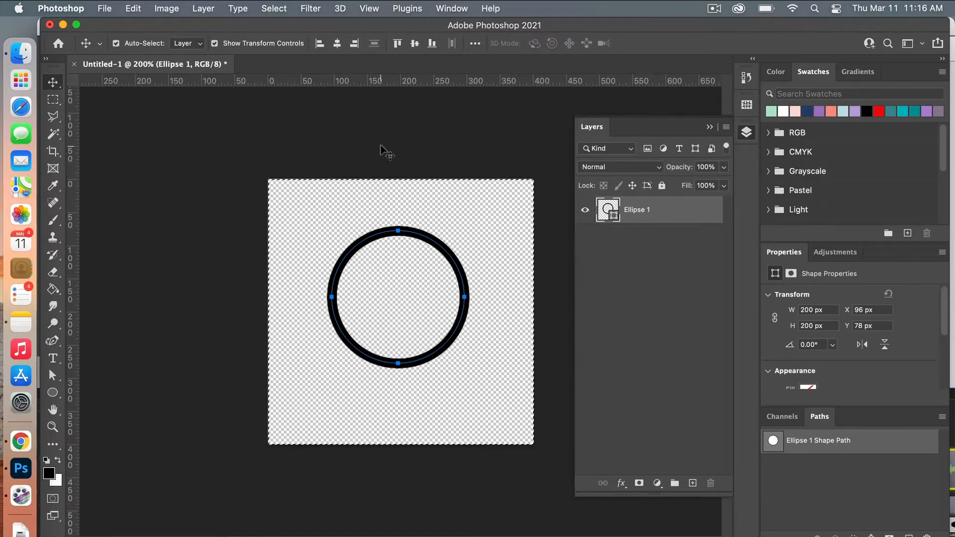
pyautogui.click(338, 46)
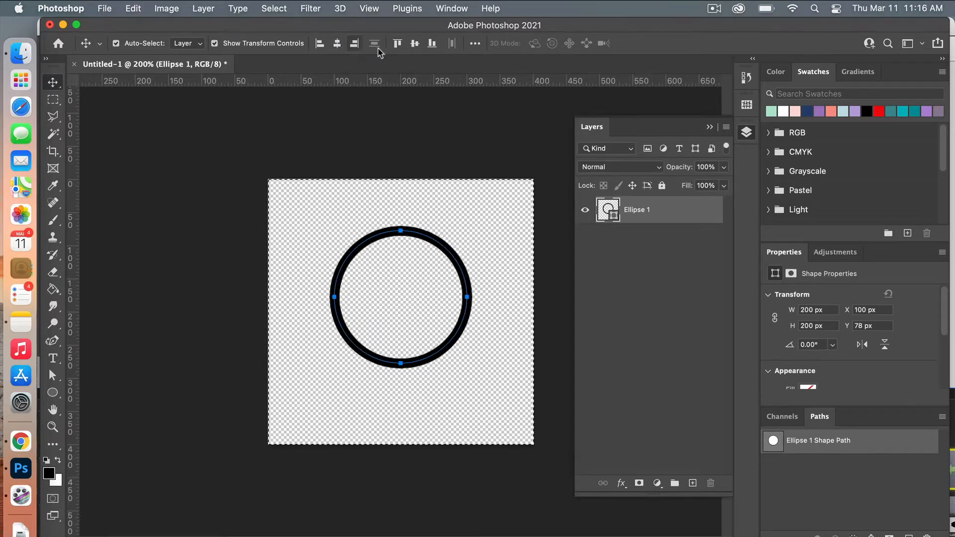
pyautogui.click(398, 45)
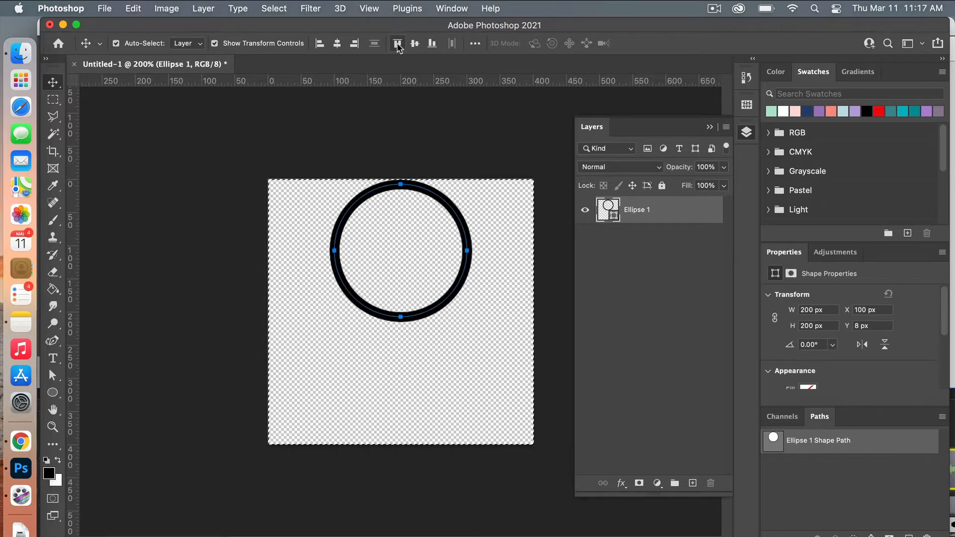
# Duplicate the Ellipse 1 layer, align the copy to the canvas's bottom edge, and clear the selection.
pyautogui.rightClick(645, 215)
pyautogui.click(685, 282)
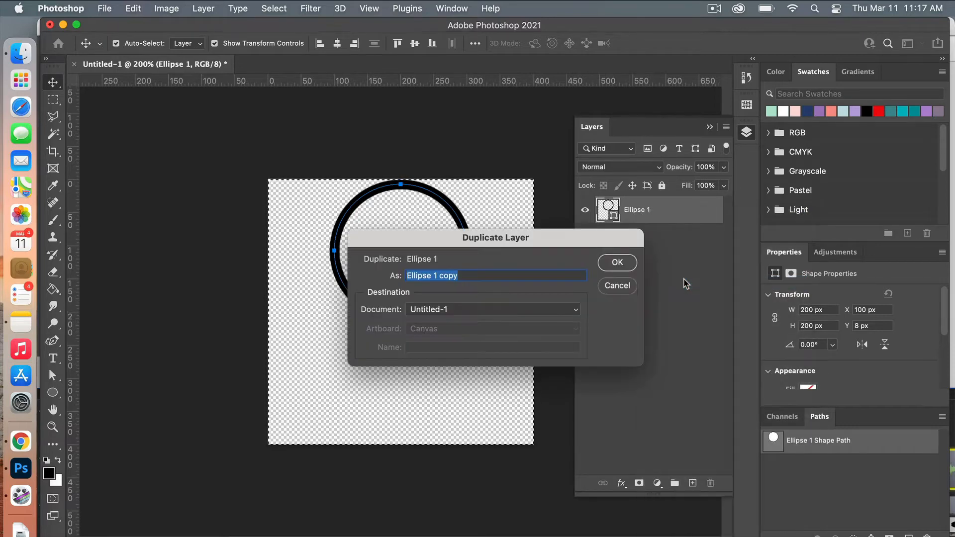
pyautogui.click(620, 264)
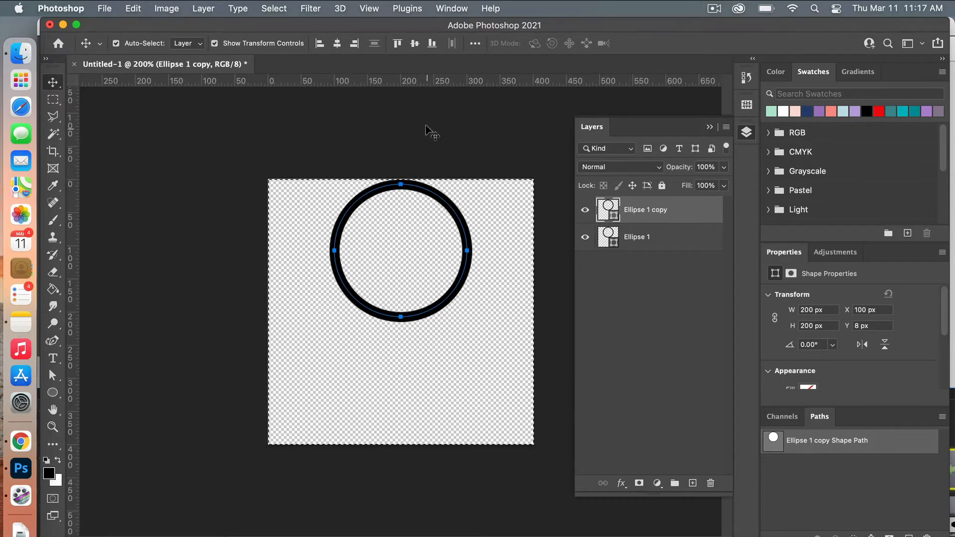
pyautogui.click(432, 45)
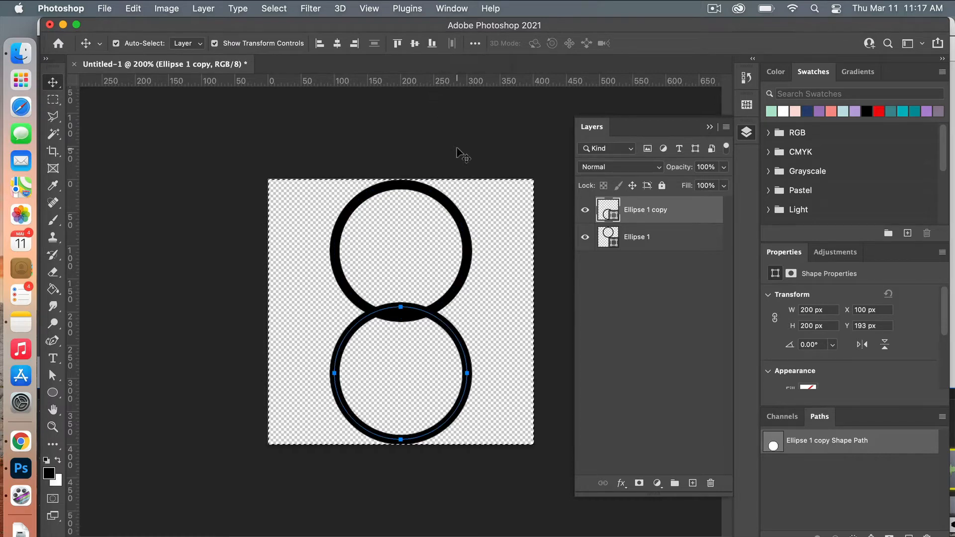
pyautogui.press('super+d')
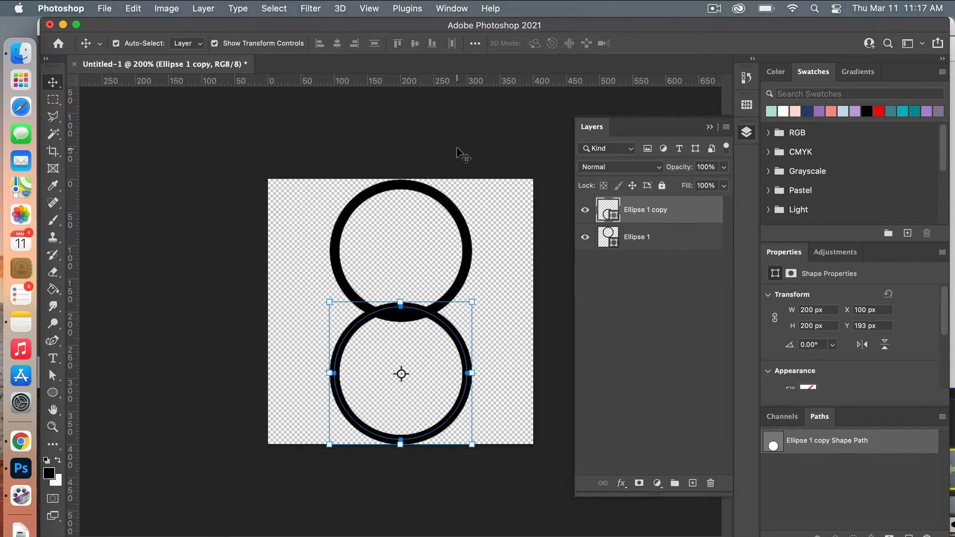
# Duplicate the Ellipse 1 and Ellipse 1 copy layers together within the same document.
pyautogui.keyDown('shift'); pyautogui.click(665, 241); pyautogui.keyUp('shift')
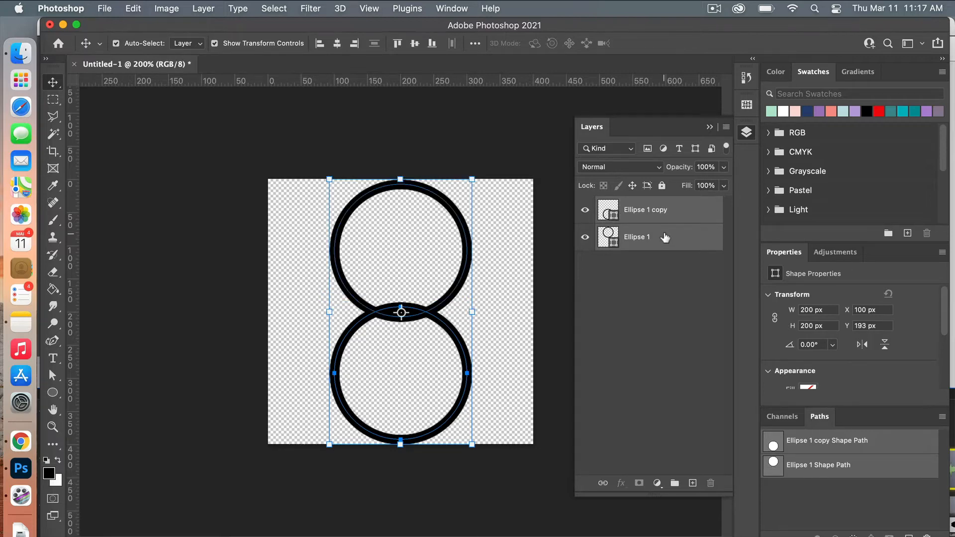
pyautogui.rightClick(665, 238)
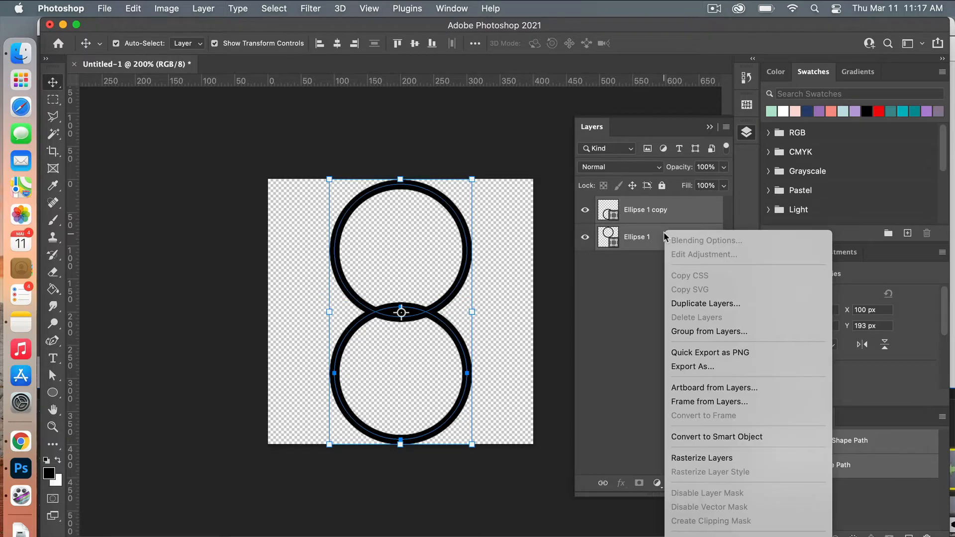
pyautogui.click(704, 304)
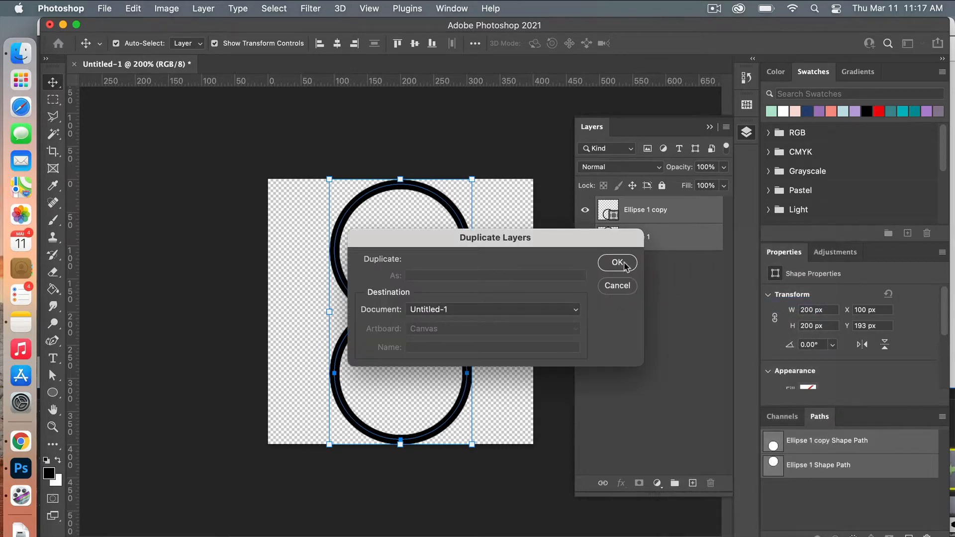
pyautogui.click(625, 266)
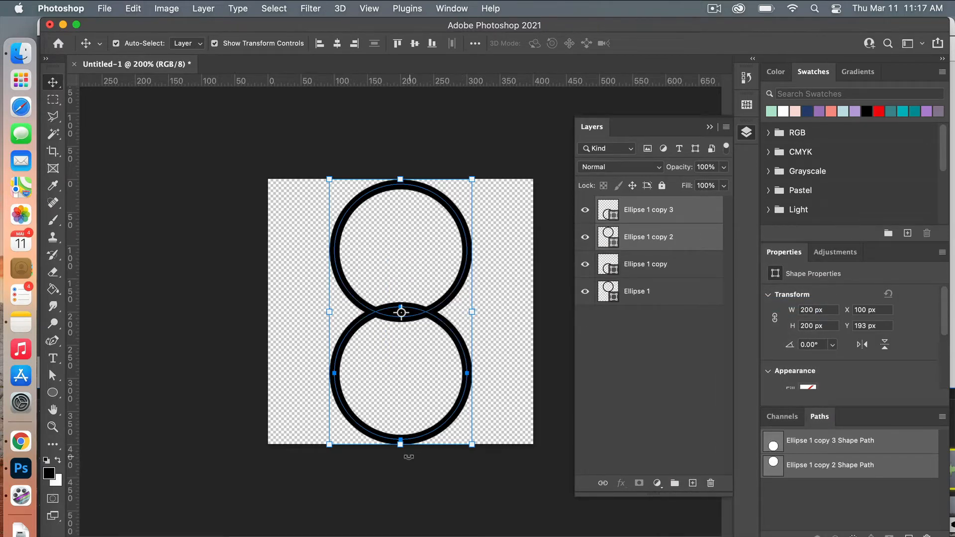
# Rotate the two duplicated circles together by 90° and apply the transformation.
pyautogui.moveTo(402, 458); pyautogui.dragTo(339, 455)
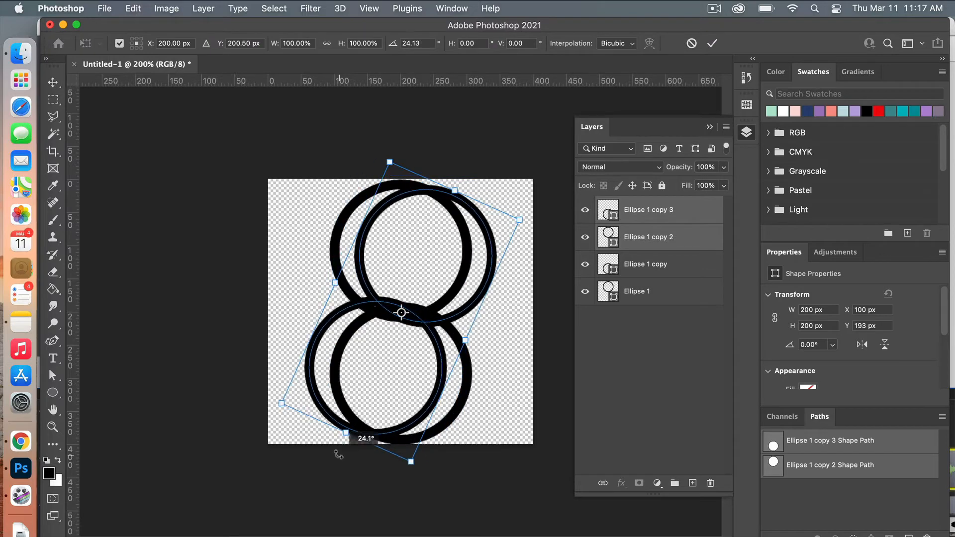
pyautogui.moveTo(424, 44); pyautogui.dragTo(394, 43)
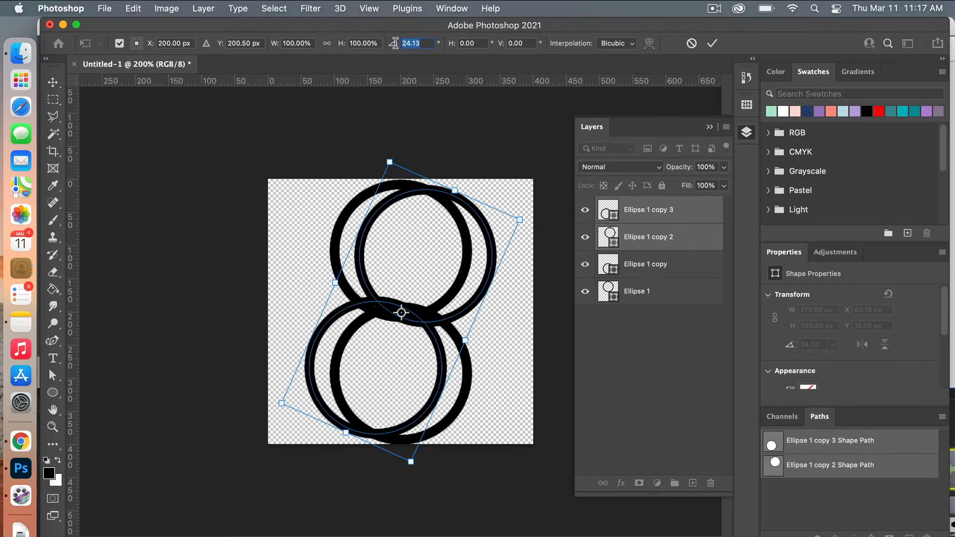
pyautogui.write('90')
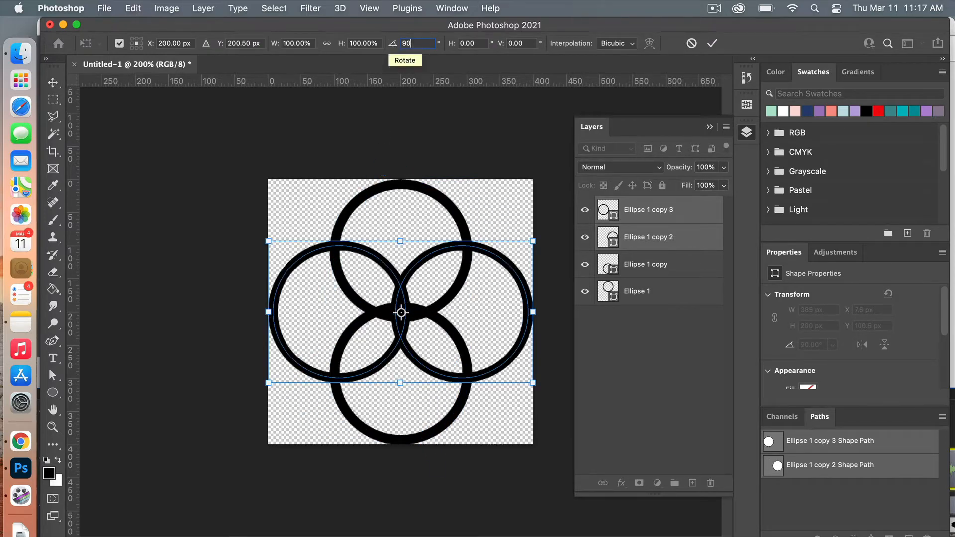
pyautogui.click(712, 43)
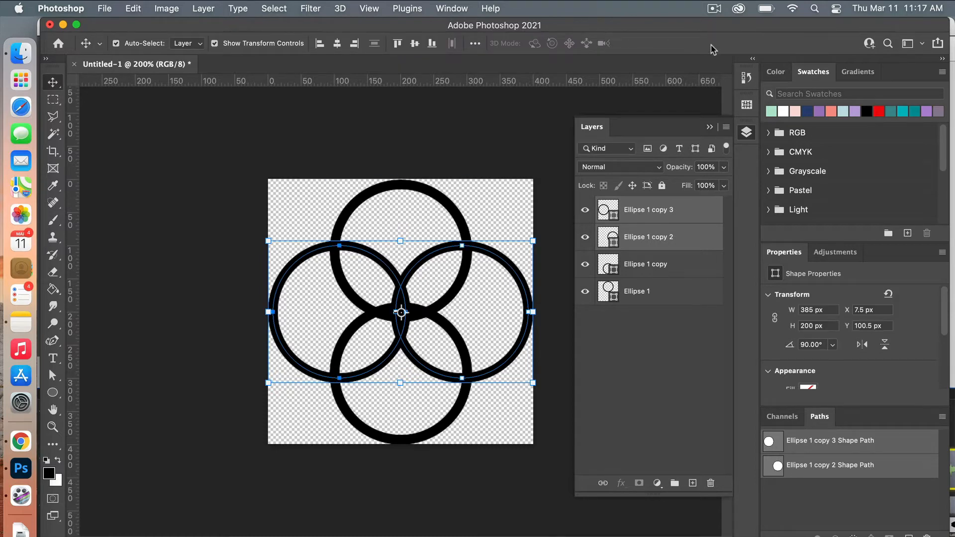
# Merge the four ellipse shape layers into a single quatrefoil outline and clear the layer selection.
pyautogui.click(689, 211)
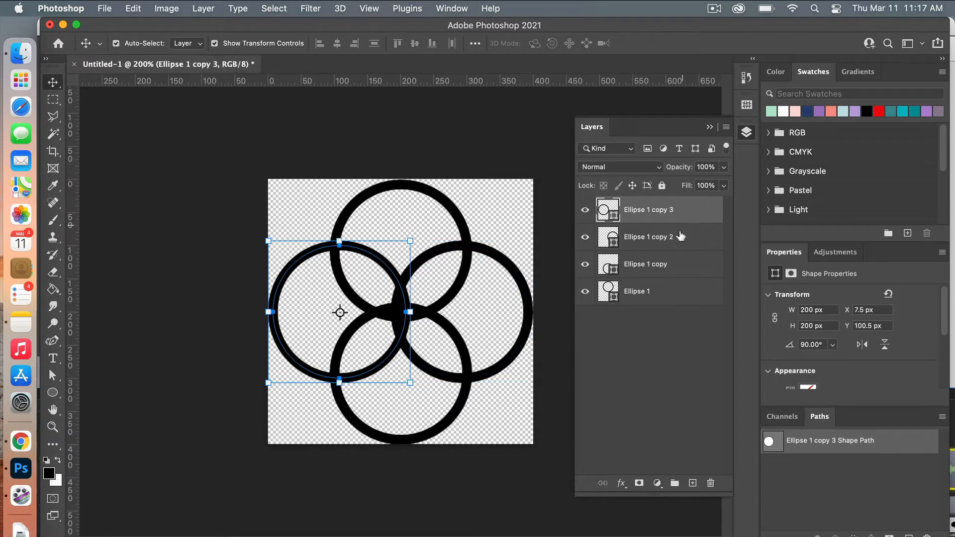
pyautogui.keyDown('shift'); pyautogui.click(670, 291); pyautogui.keyUp('shift')
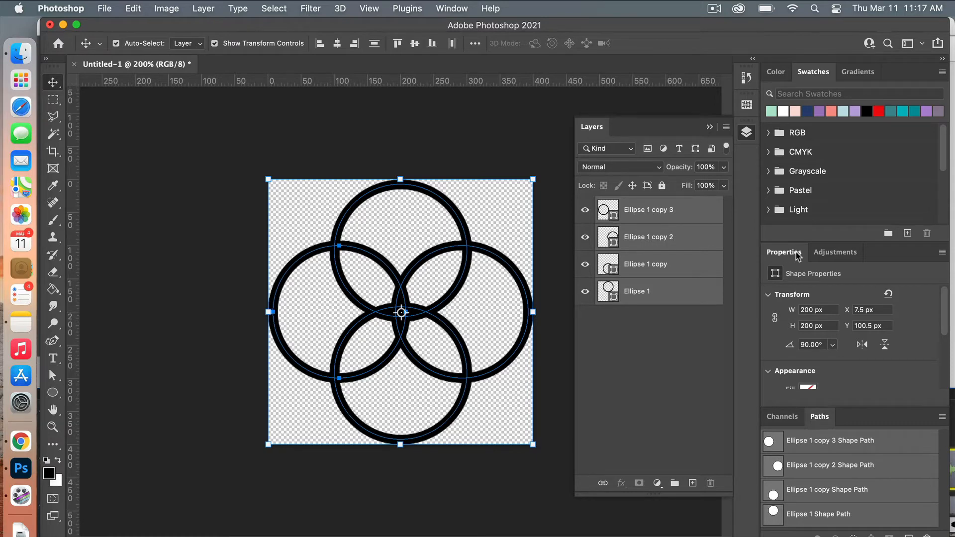
pyautogui.click(453, 8)
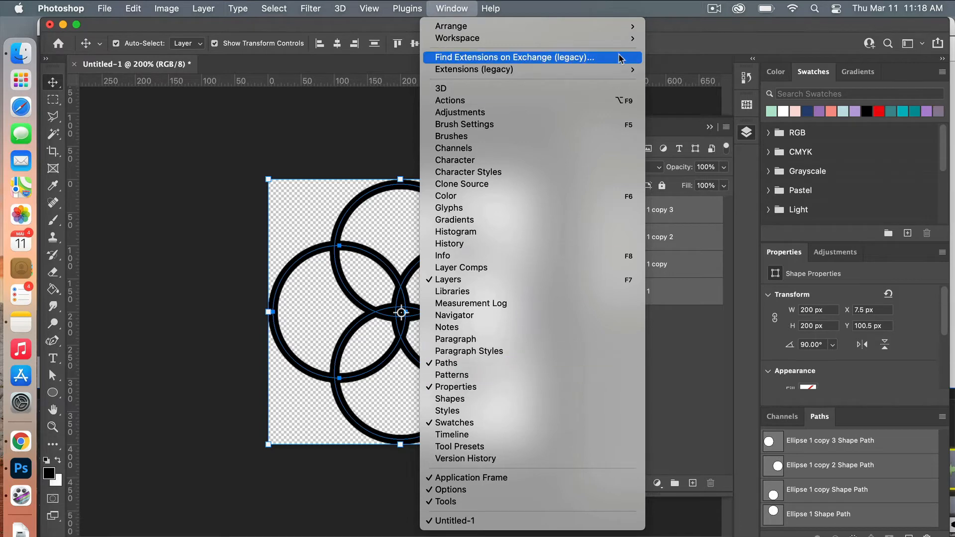
pyautogui.moveTo(629, 38)
pyautogui.click(879, 271)
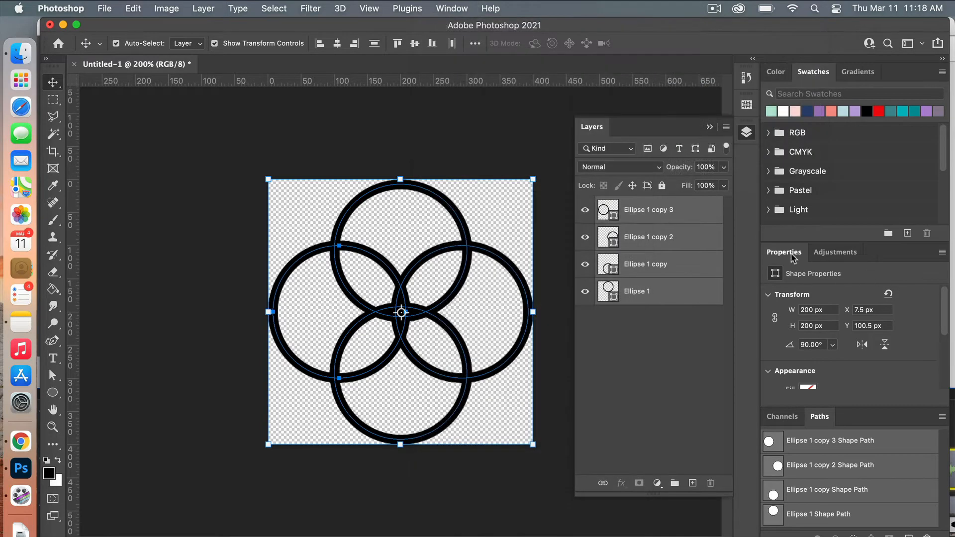
pyautogui.scroll(-5, 896, 387)
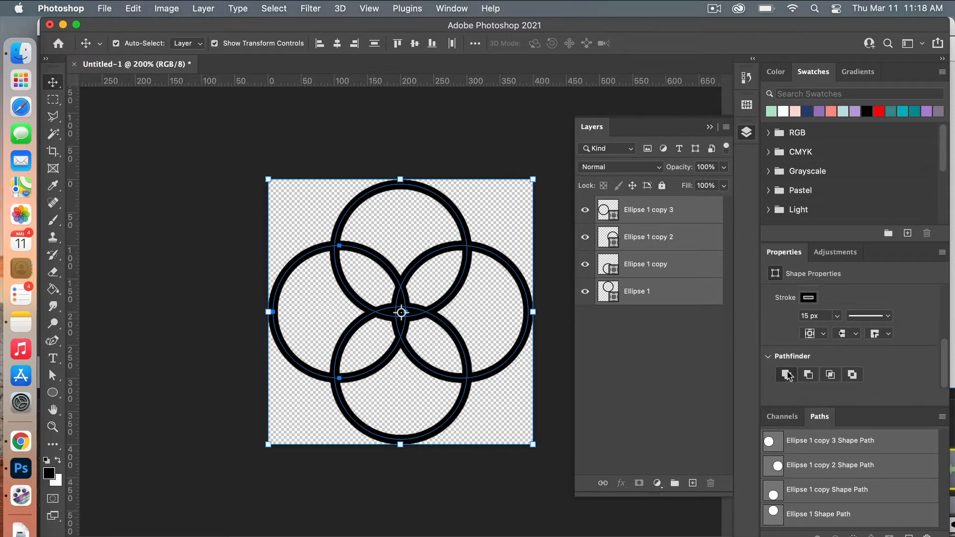
pyautogui.rightClick(665, 240)
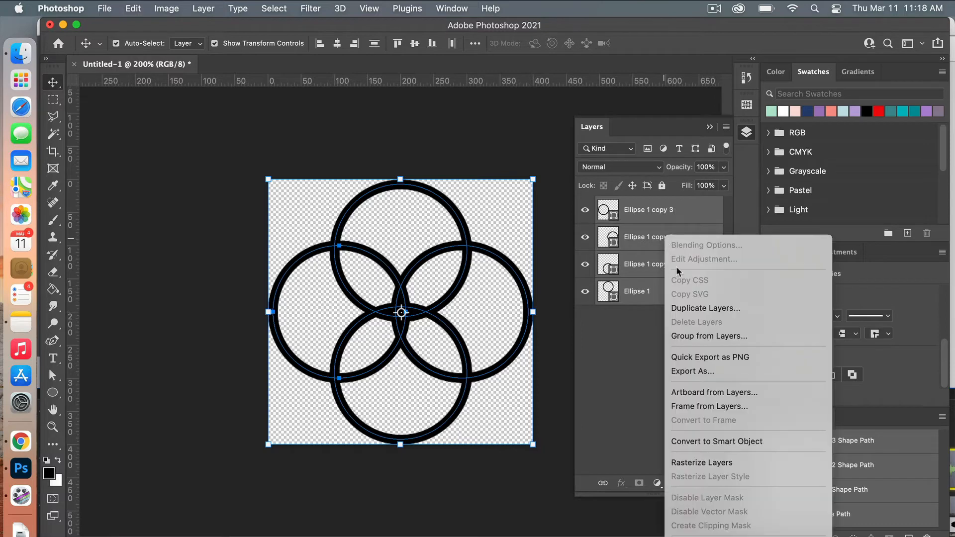
pyautogui.scroll(-5, 760, 510)
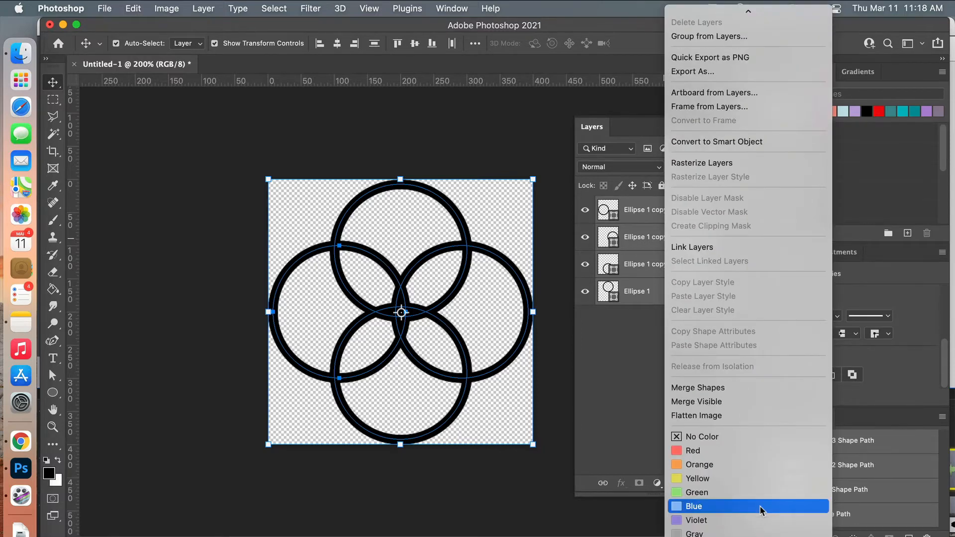
pyautogui.click(726, 387)
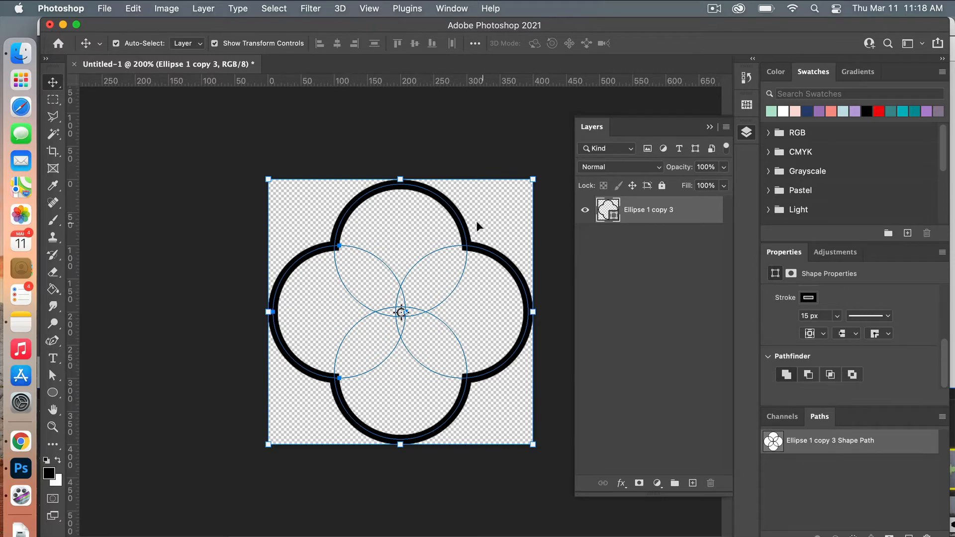
pyautogui.click(672, 242)
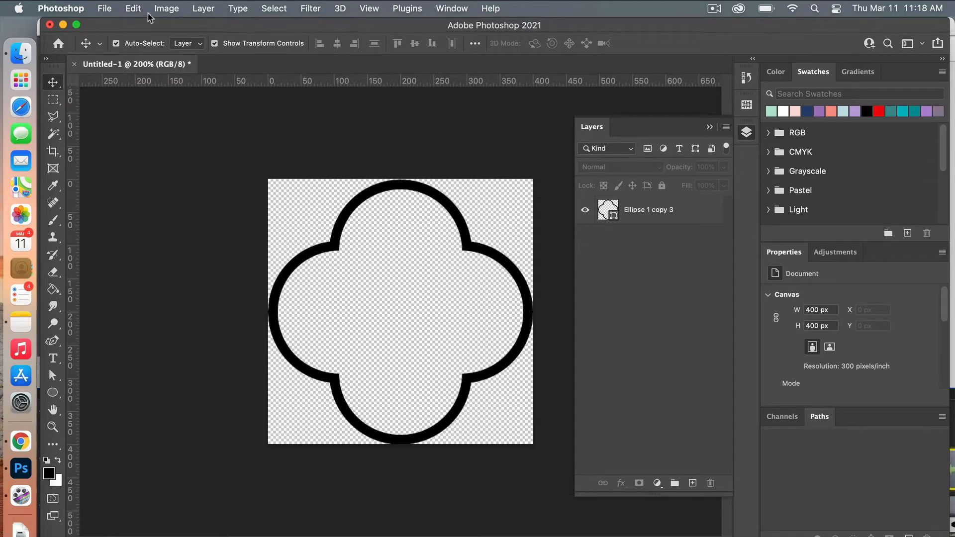
# Define the quatrefoil artwork as a pattern named Pattern 12.
pyautogui.click(133, 9)
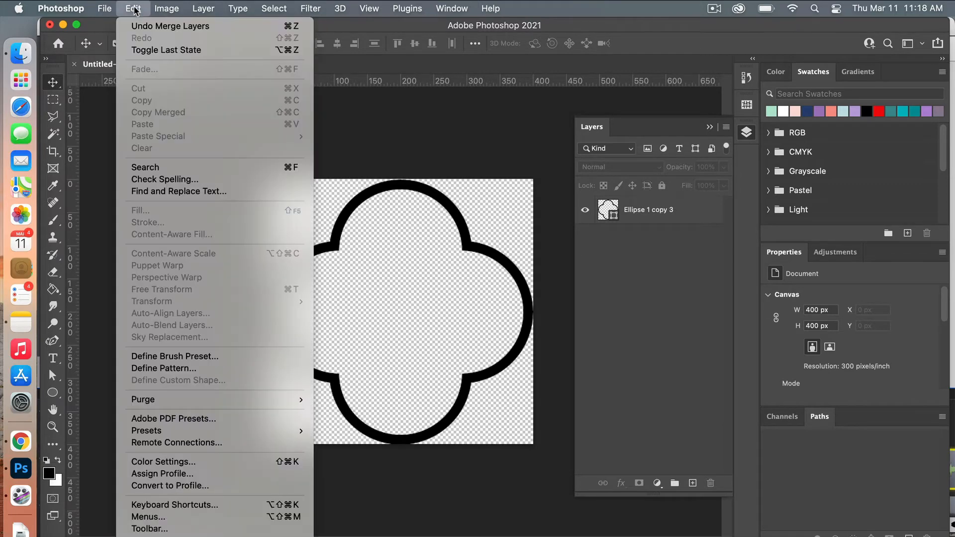
pyautogui.click(192, 367)
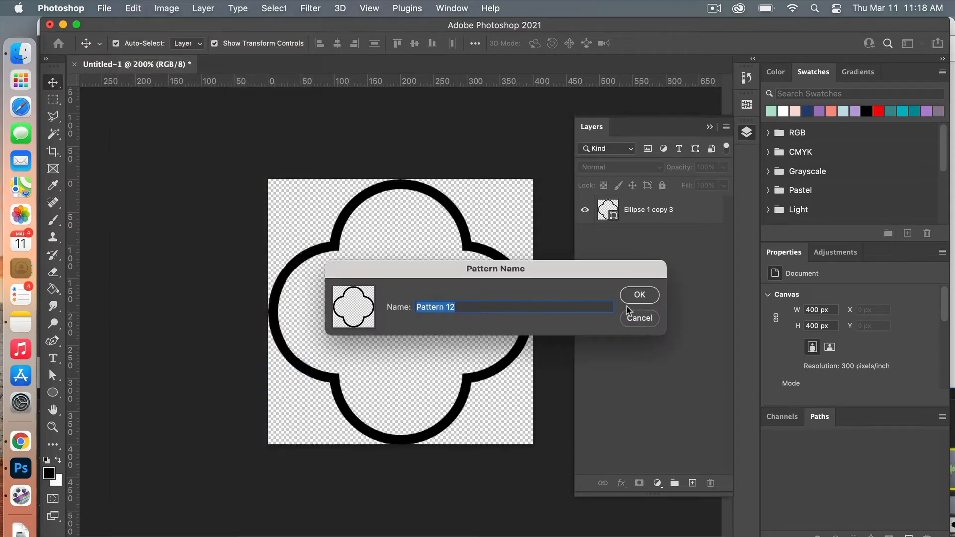
pyautogui.click(647, 296)
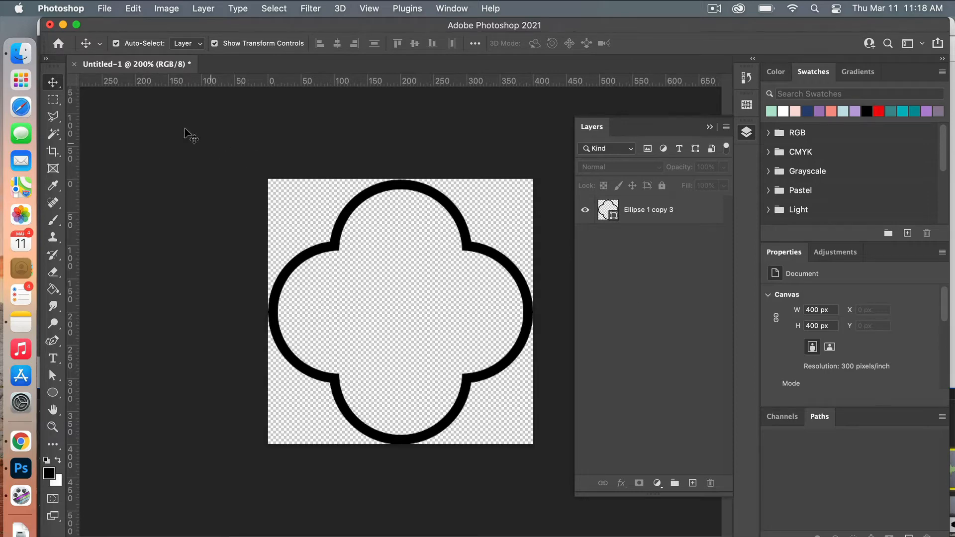
# Create a new 3600 x 3600 px document at 300 pixels/inch with a white background.
pyautogui.click(105, 9)
pyautogui.click(115, 26)
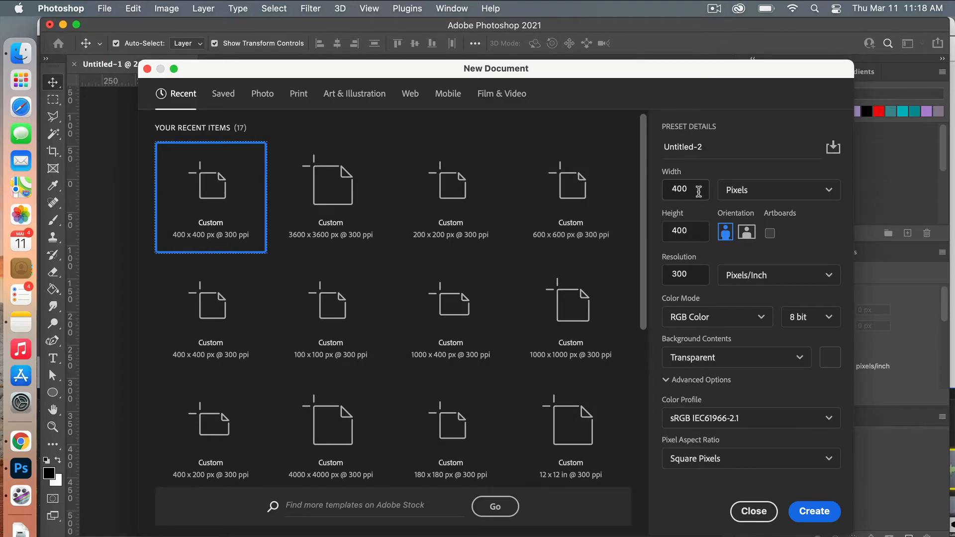
pyautogui.doubleClick(699, 192)
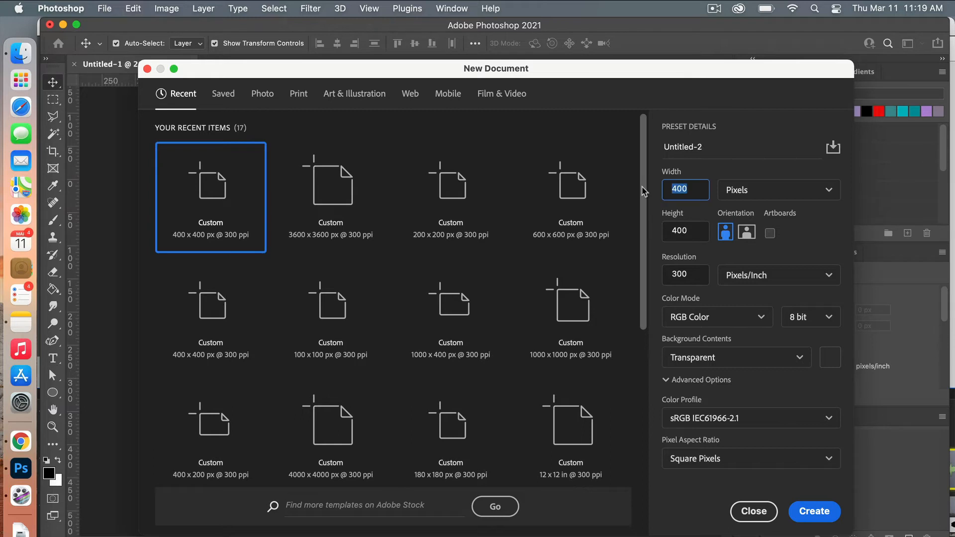
pyautogui.write('3600')
pyautogui.doubleClick(695, 232)
pyautogui.write('3600')
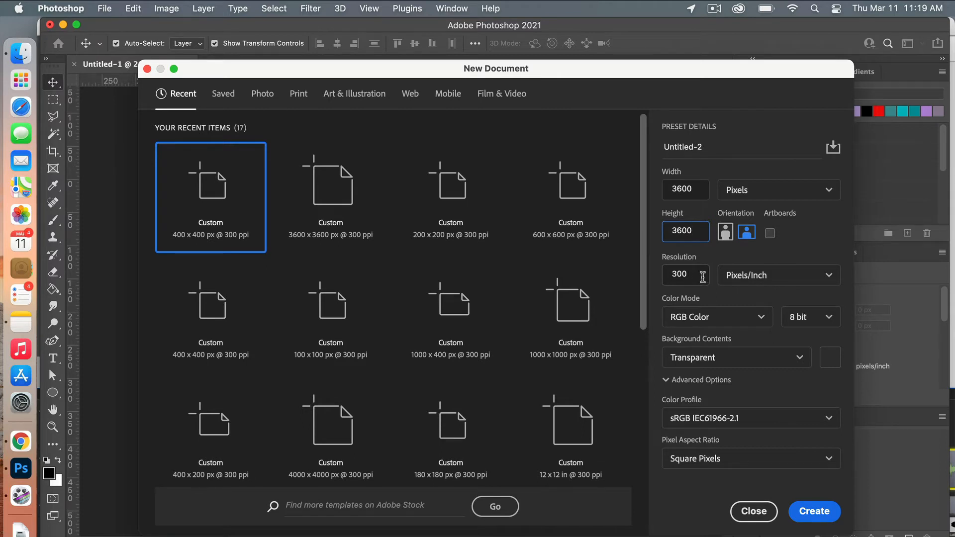
pyautogui.click(734, 363)
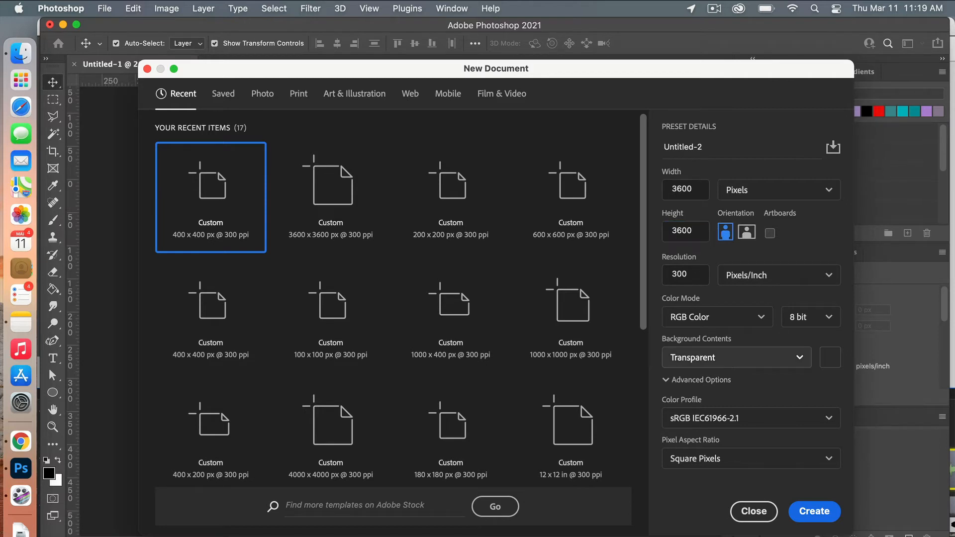
pyautogui.click(725, 386)
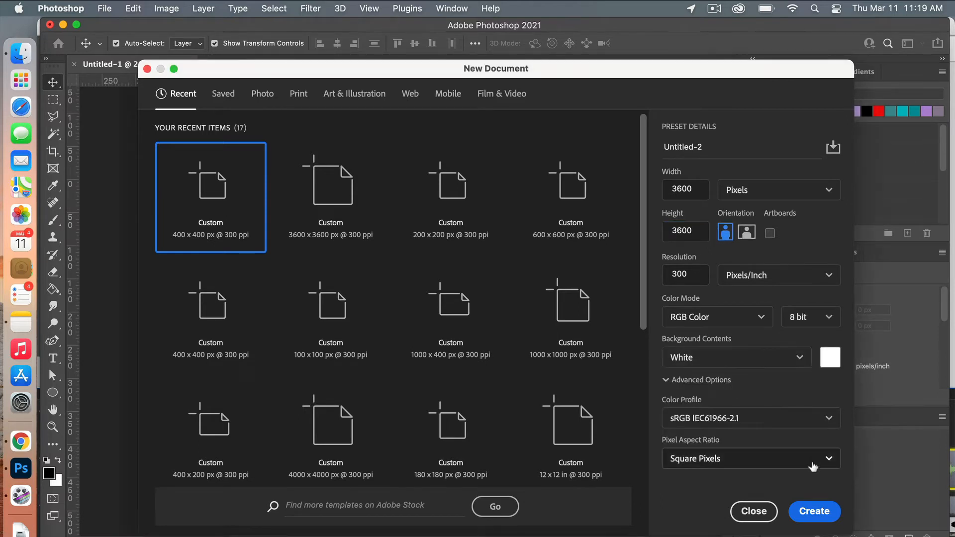
pyautogui.click(816, 512)
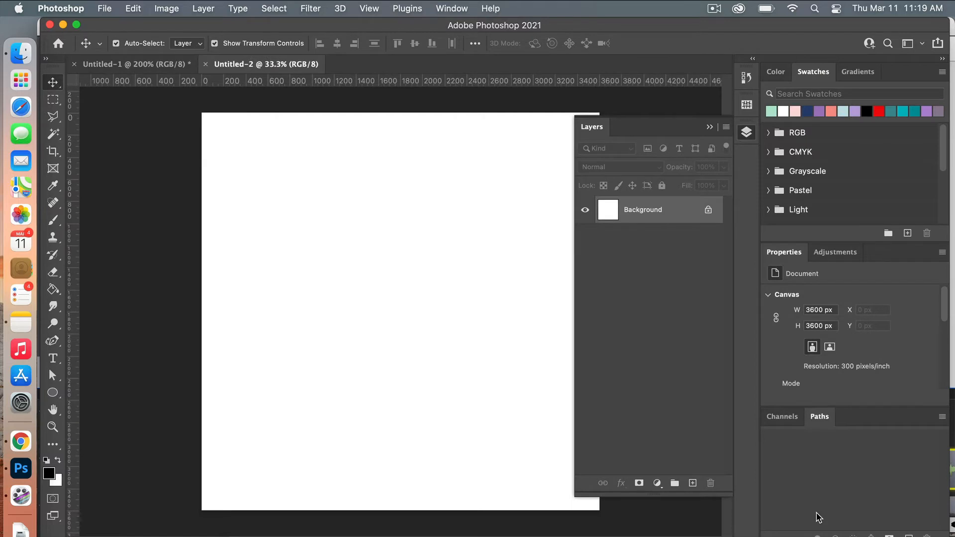
# Add a pattern fill layer using the new quatrefoil pattern at 100% scale, snapped to the origin.
pyautogui.press('super+minus')
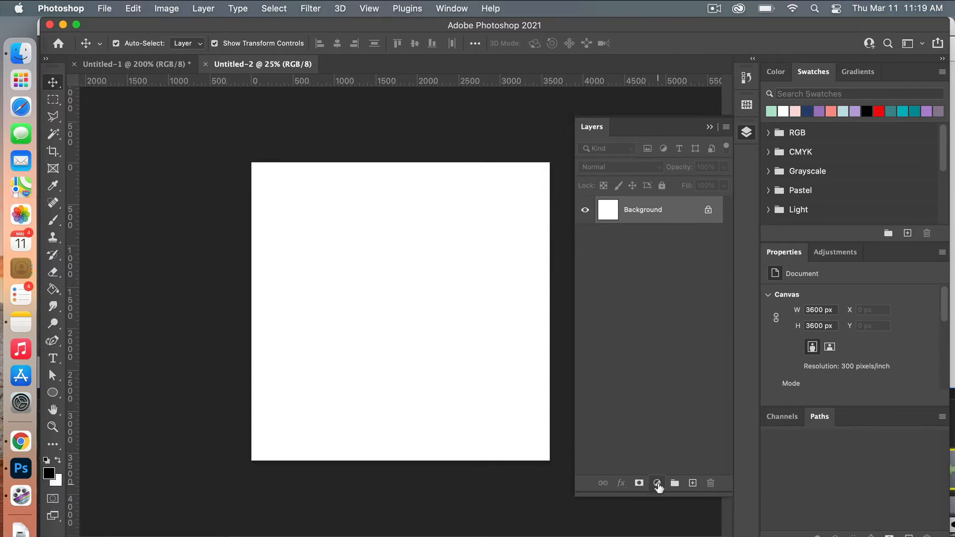
pyautogui.click(658, 485)
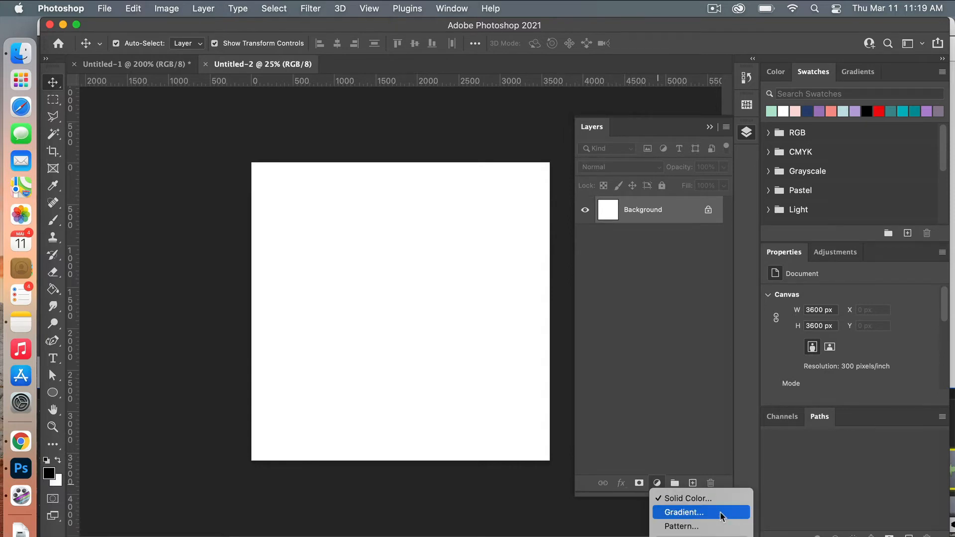
pyautogui.click(707, 528)
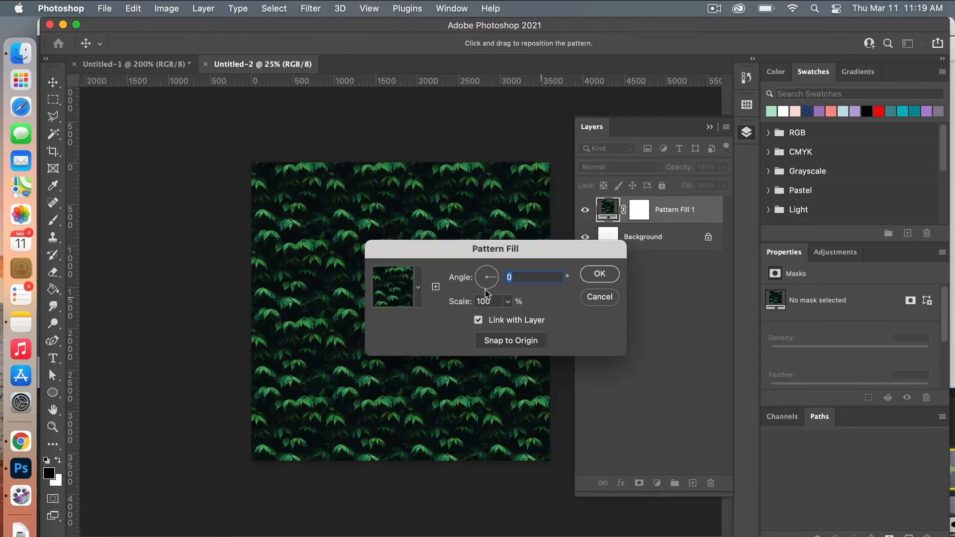
pyautogui.click(419, 280)
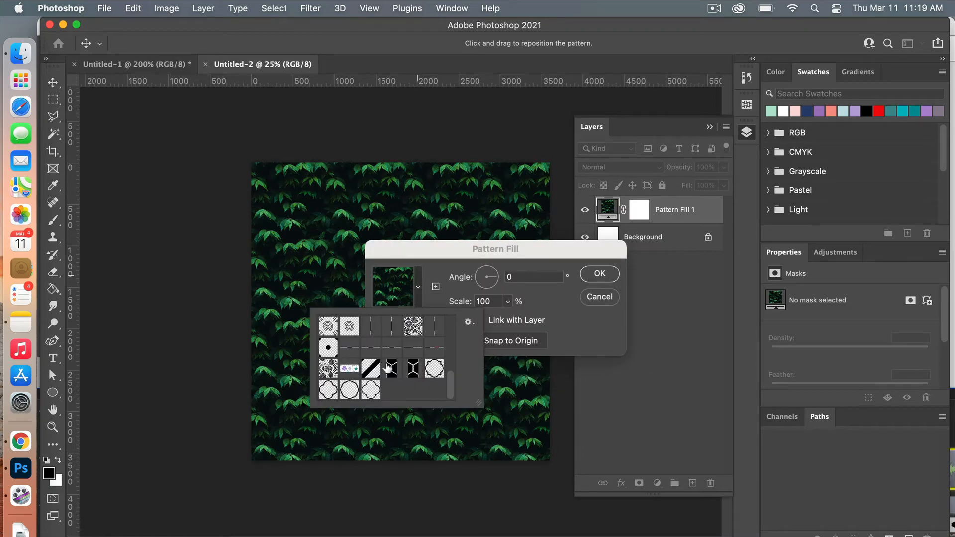
pyautogui.click(371, 389)
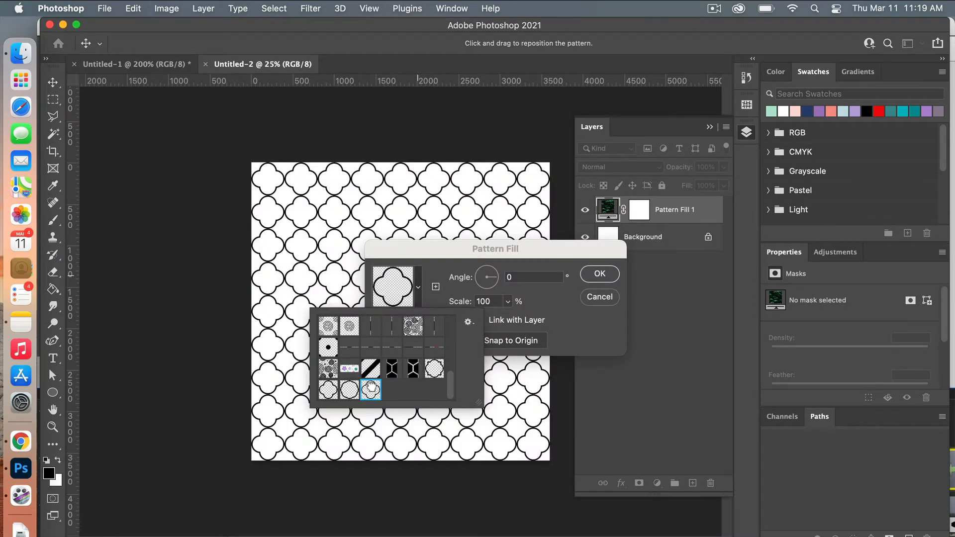
pyautogui.click(552, 301)
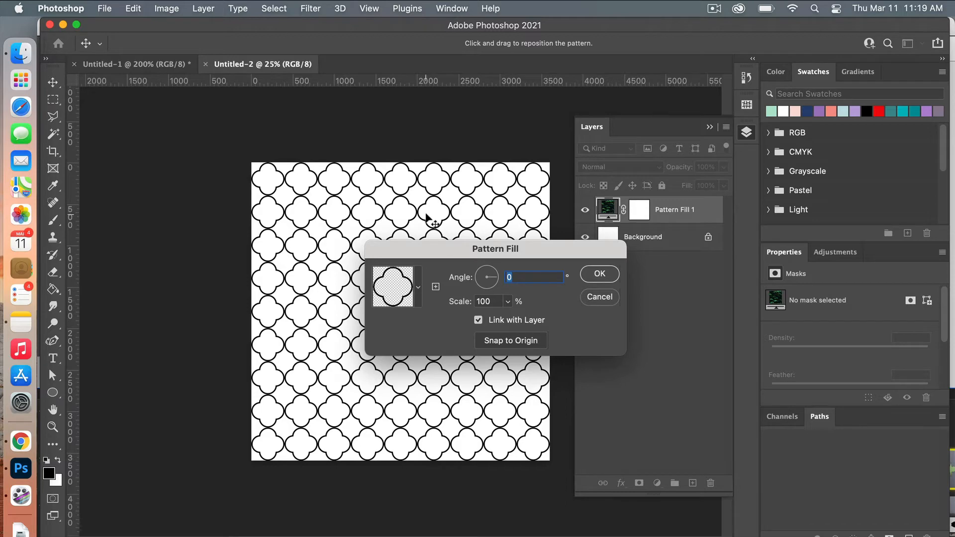
pyautogui.moveTo(427, 219); pyautogui.dragTo(486, 187)
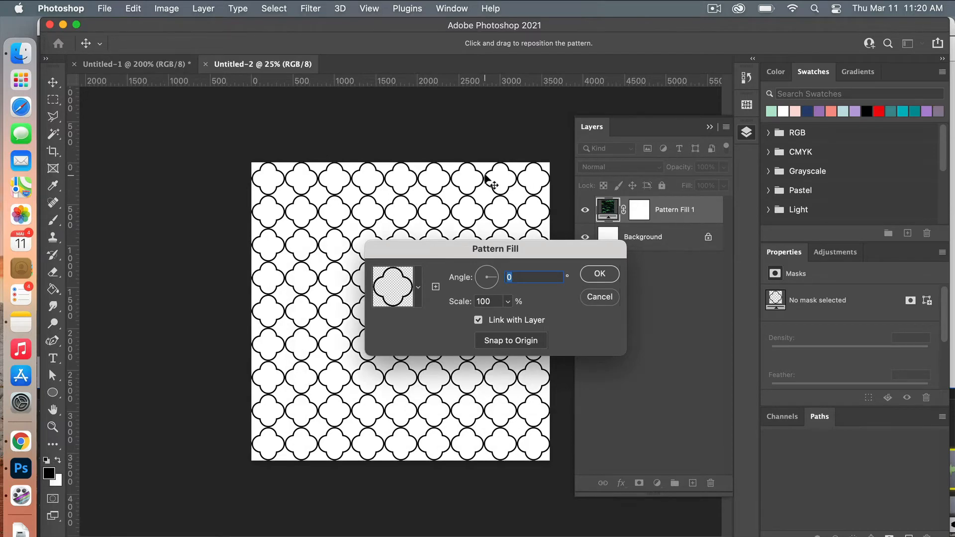
pyautogui.click(515, 338)
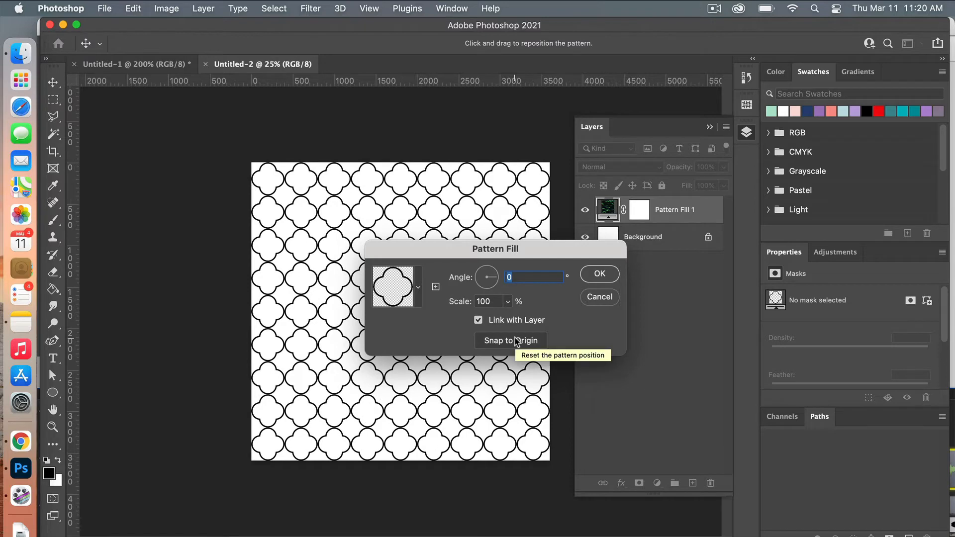
pyautogui.click(603, 275)
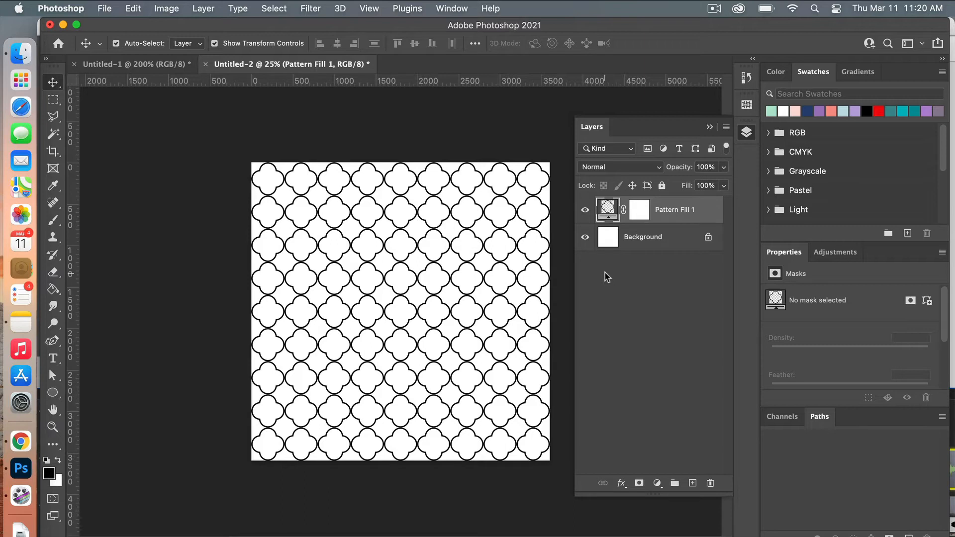
# Add a solid color fill layer above the pattern in the light mint green swatch, b5e5cf.
pyautogui.click(658, 483)
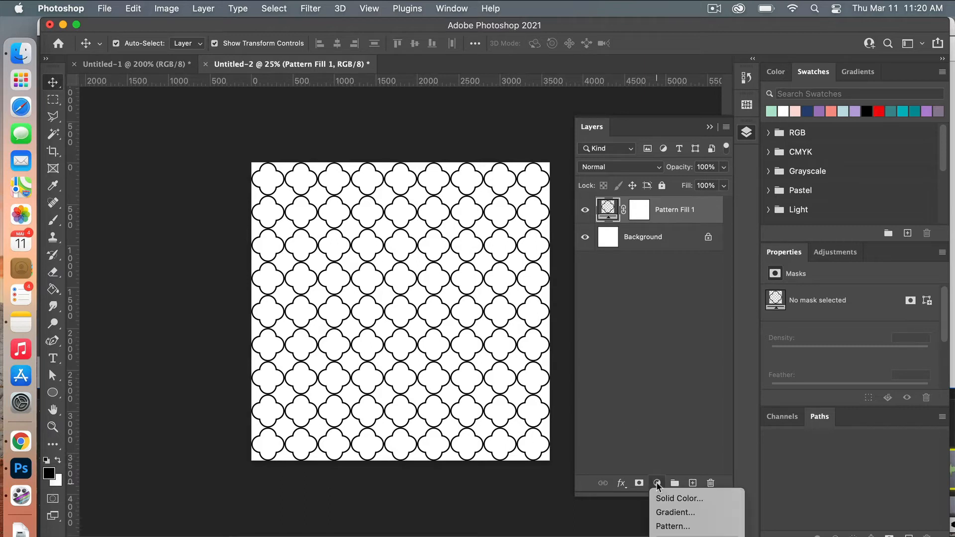
pyautogui.click(715, 495)
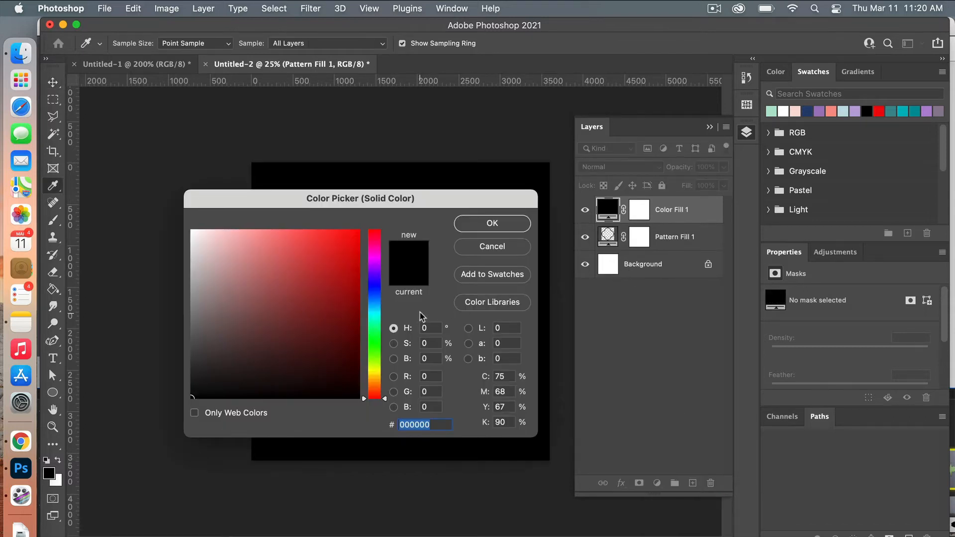
pyautogui.click(771, 111)
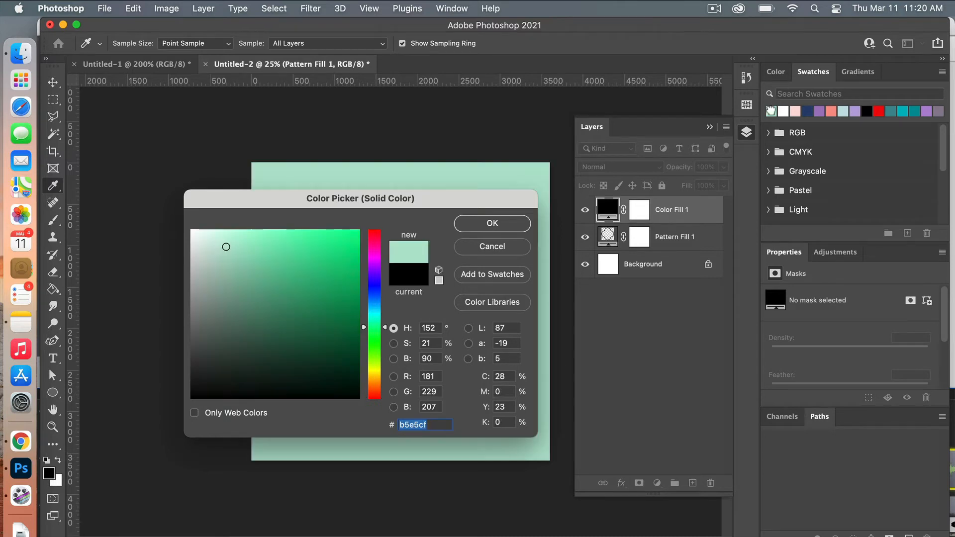
pyautogui.click(510, 224)
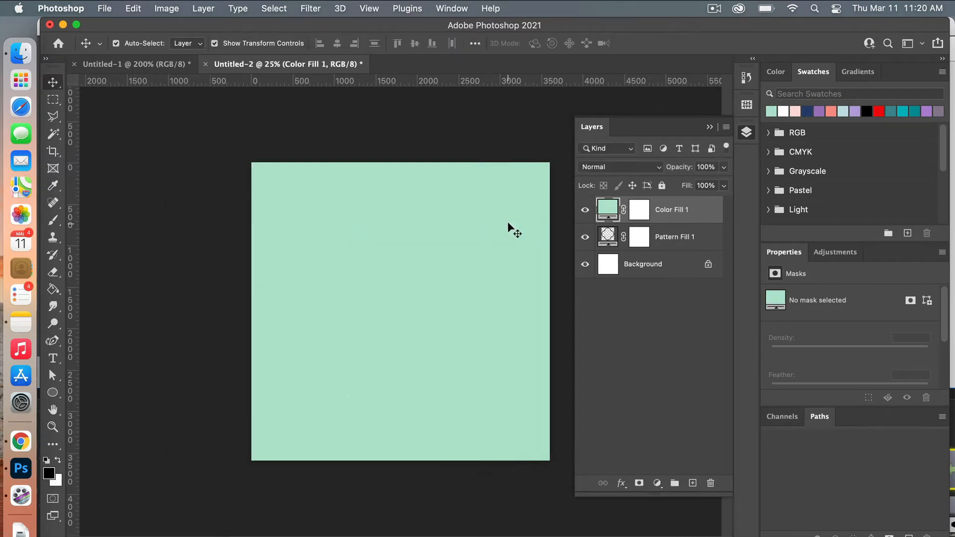
# Clip the Color Fill 1 layer to the Pattern Fill 1 layer with a clipping mask.
pyautogui.rightClick(624, 227)
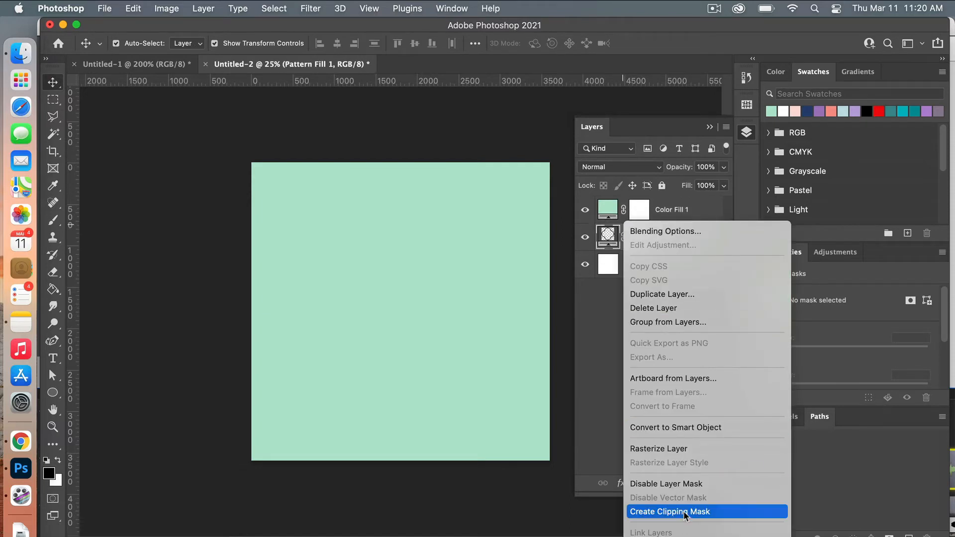
pyautogui.click(702, 218)
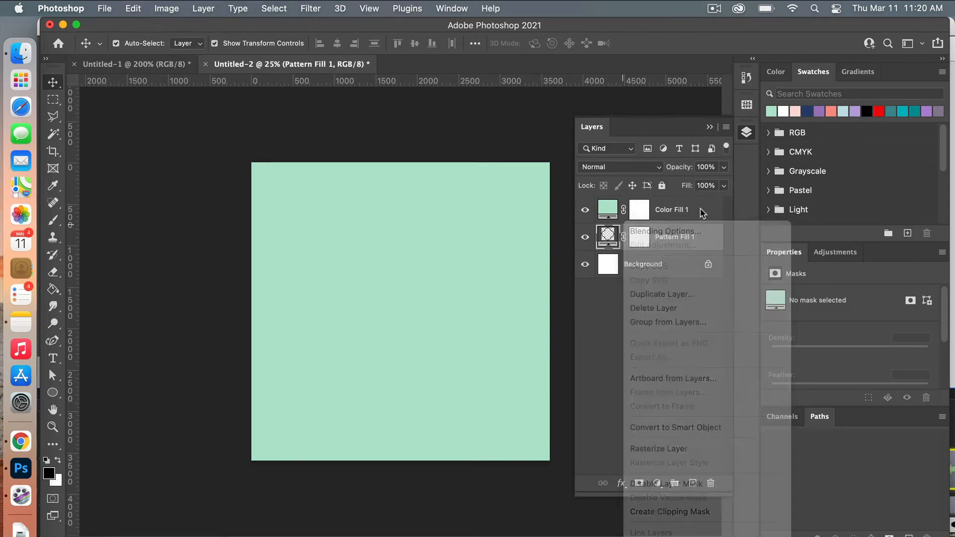
pyautogui.click(673, 218)
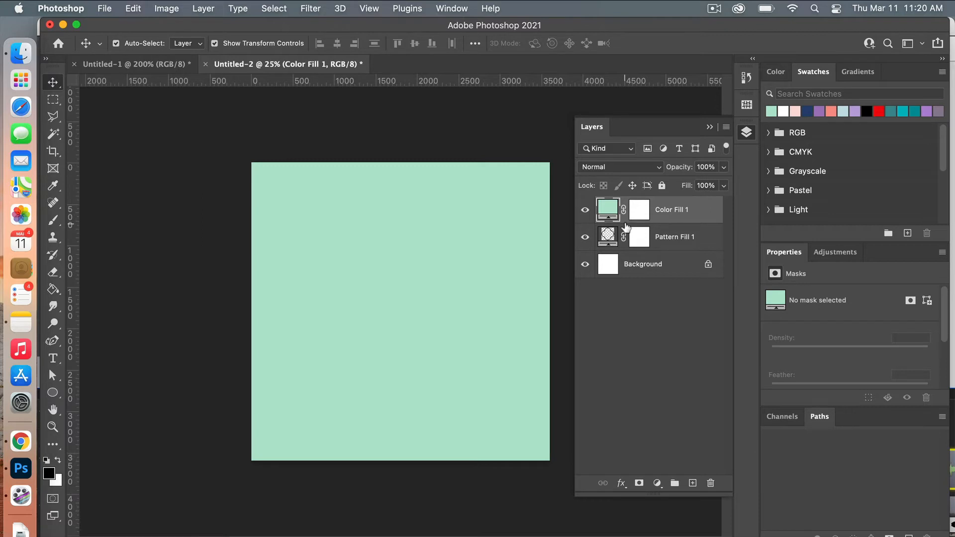
pyautogui.keyDown('alt'); pyautogui.click(626, 227); pyautogui.keyUp('alt')
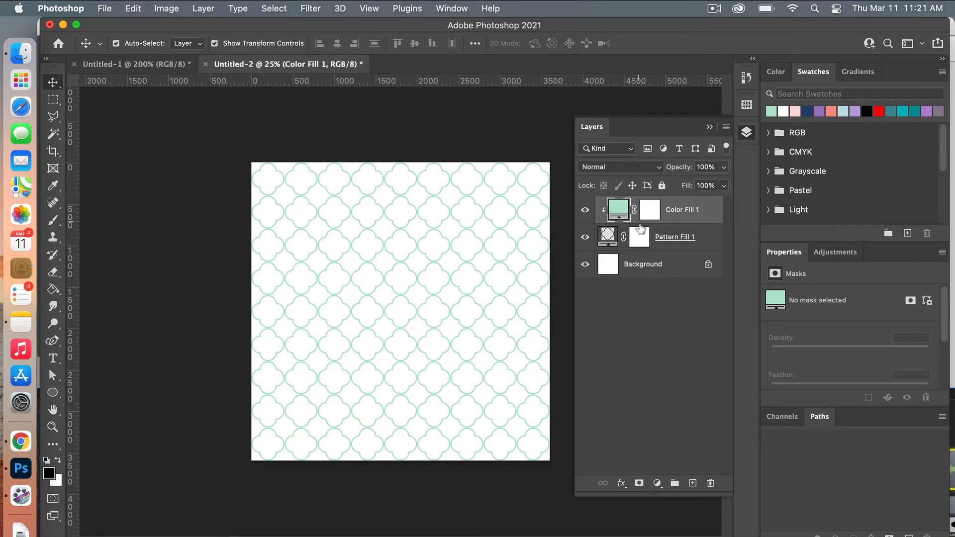
# Add a solid color fill layer directly above the Background layer in the light mint green swatch, b5e5cf.
pyautogui.click(646, 267)
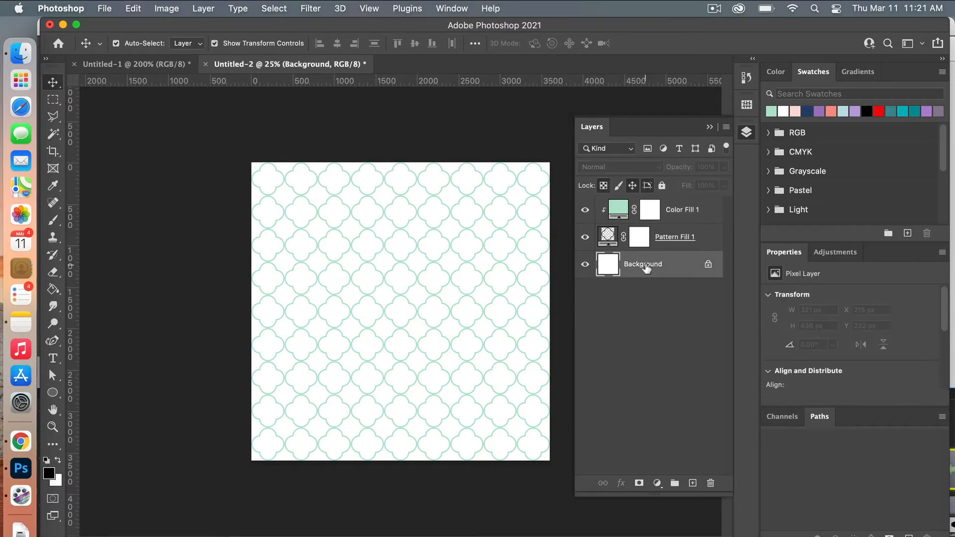
pyautogui.click(657, 483)
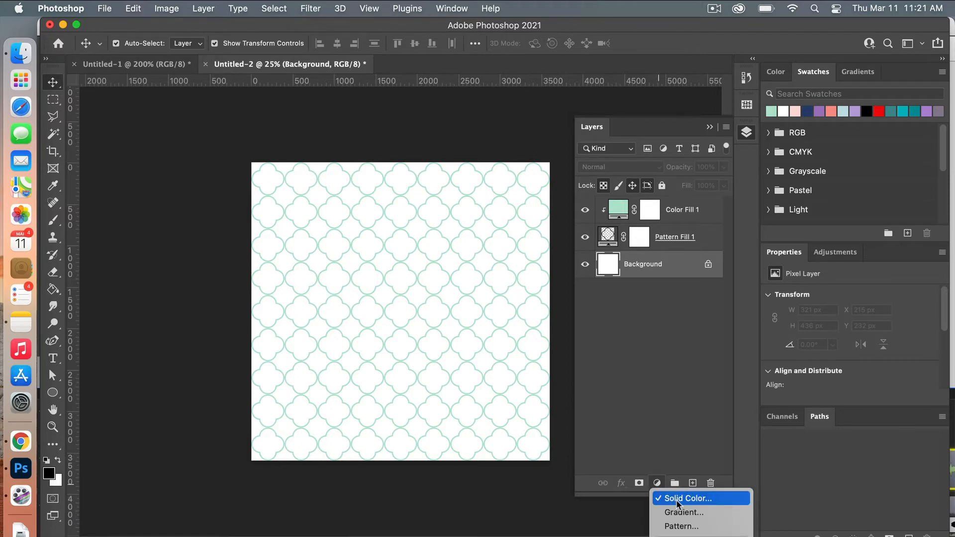
pyautogui.click(675, 498)
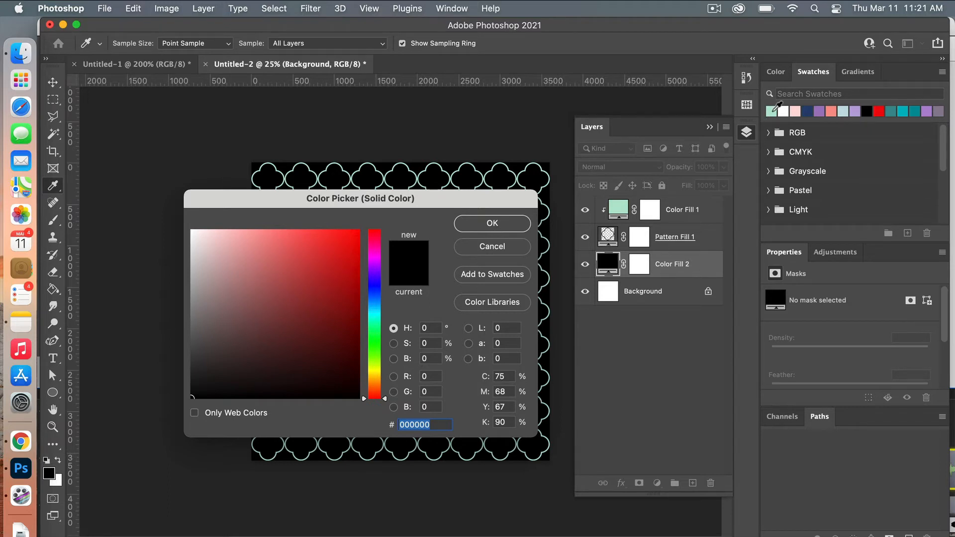
pyautogui.click(774, 109)
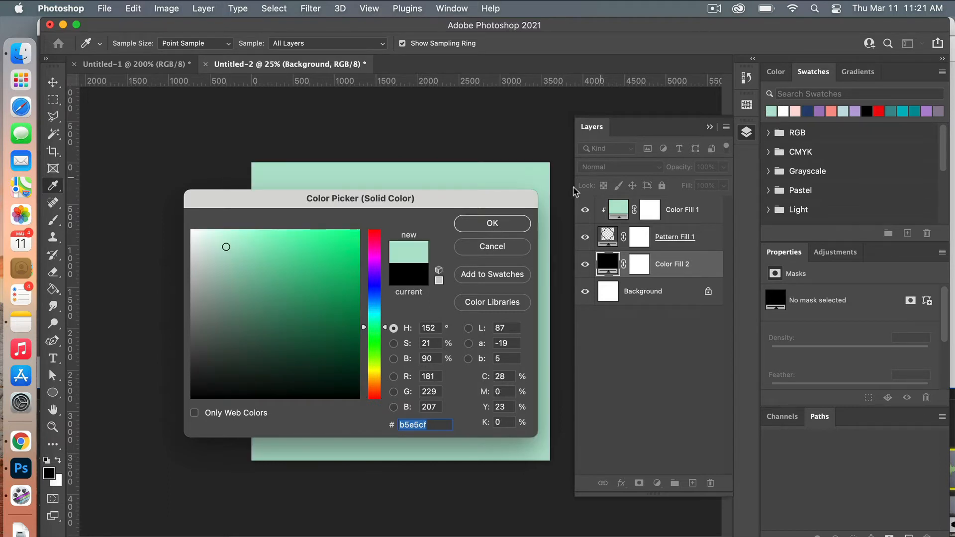
pyautogui.click(512, 222)
# Change the clipped Color Fill 1 layer's color to white (fff) to recolor the pattern outlines.
pyautogui.doubleClick(621, 209)
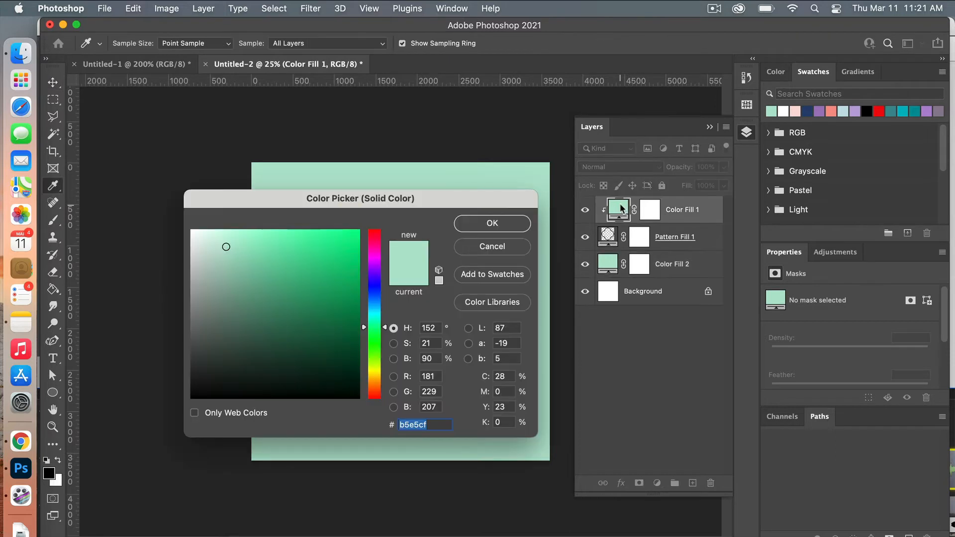
pyautogui.write('fff')
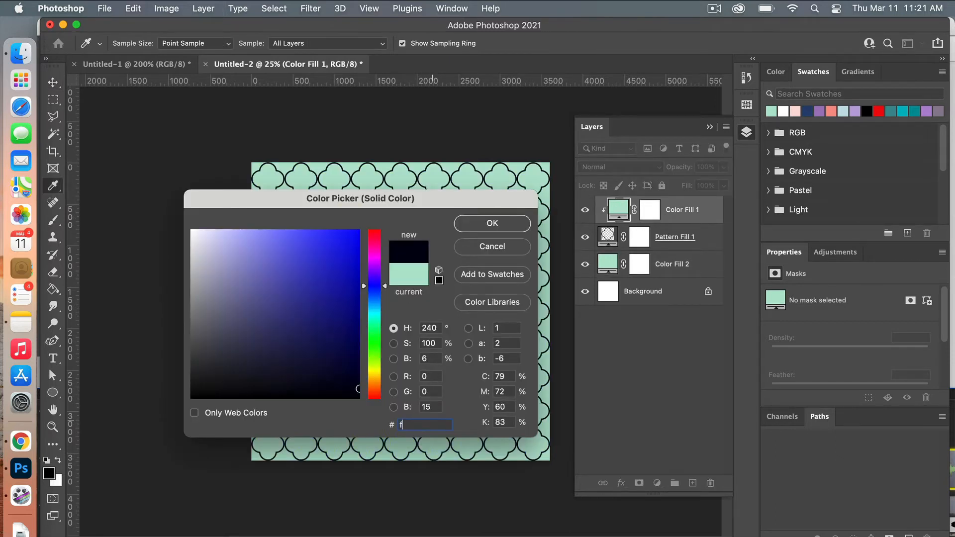
pyautogui.click(505, 225)
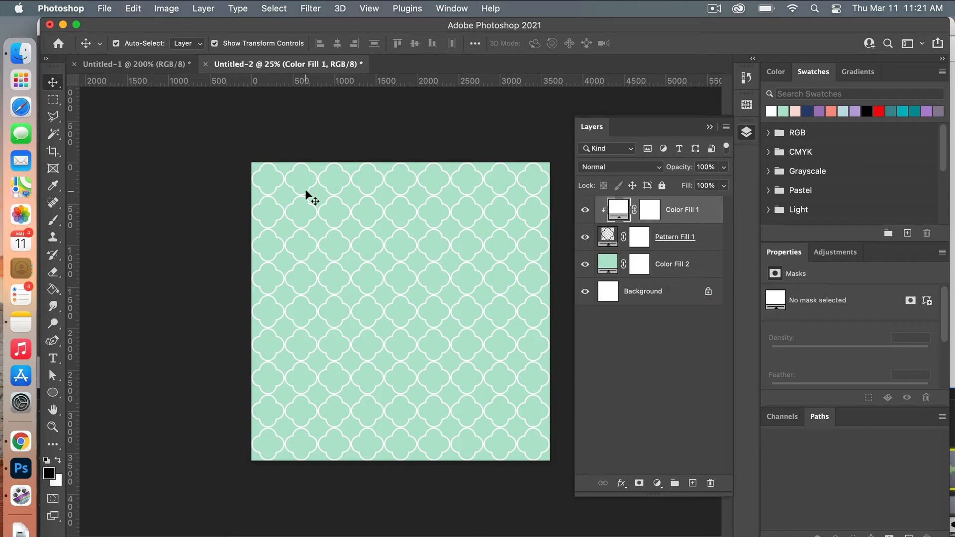
# In the Untitled-1 document, draw a square of about 284 x 284 px over the quatrefoil with the Rectangle tool.
pyautogui.click(166, 71)
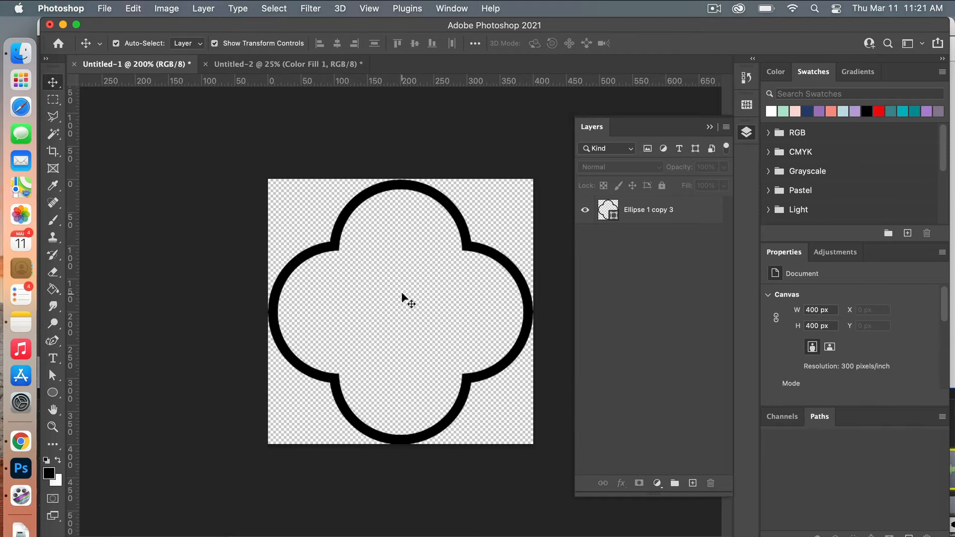
pyautogui.click(52, 393)
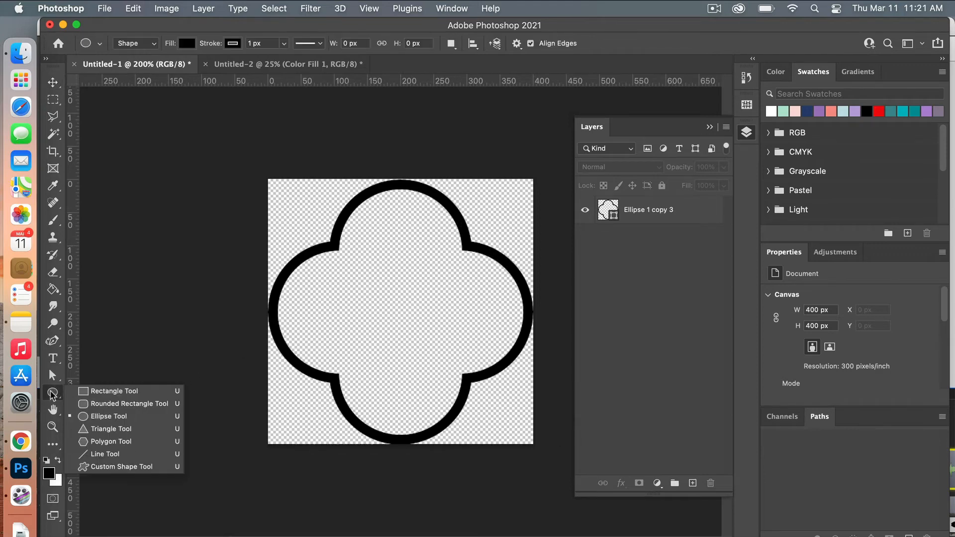
pyautogui.click(134, 393)
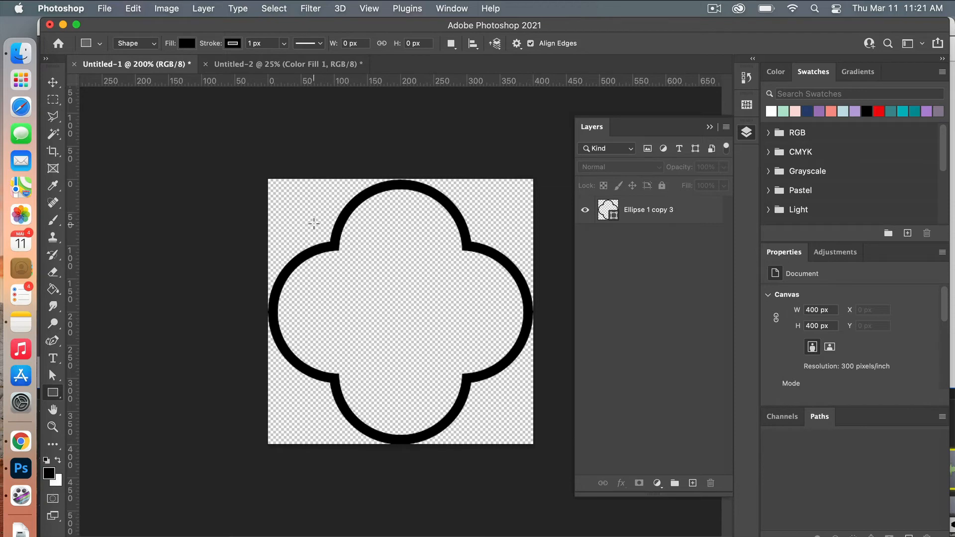
pyautogui.moveTo(313, 224); pyautogui.dragTo(531, 412)
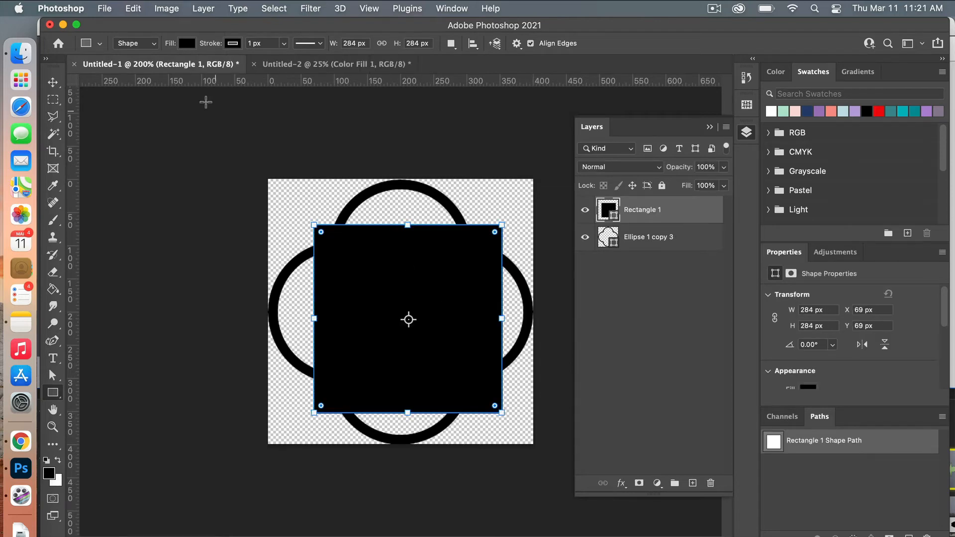
# Remove the square's fill and set its stroke width to 15 px.
pyautogui.click(188, 44)
pyautogui.click(109, 69)
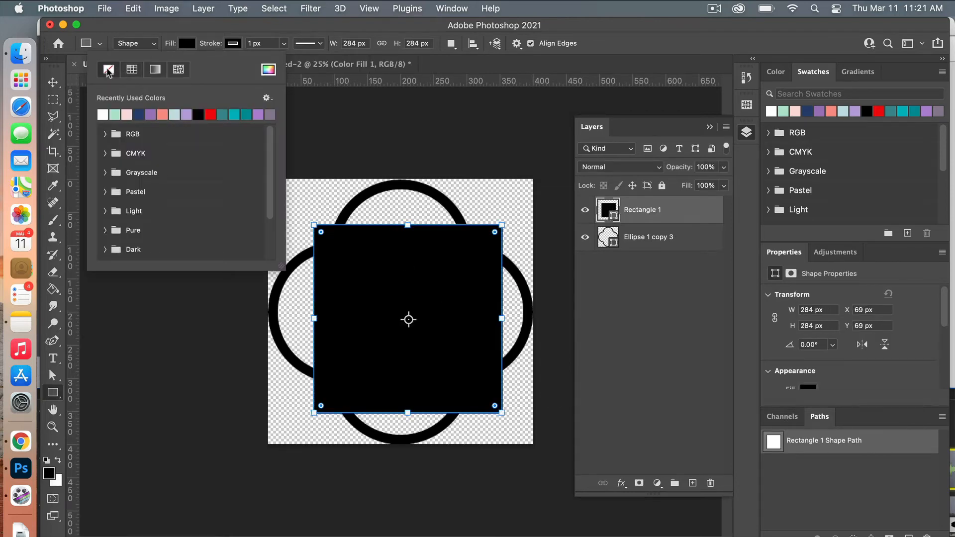
pyautogui.click(265, 43)
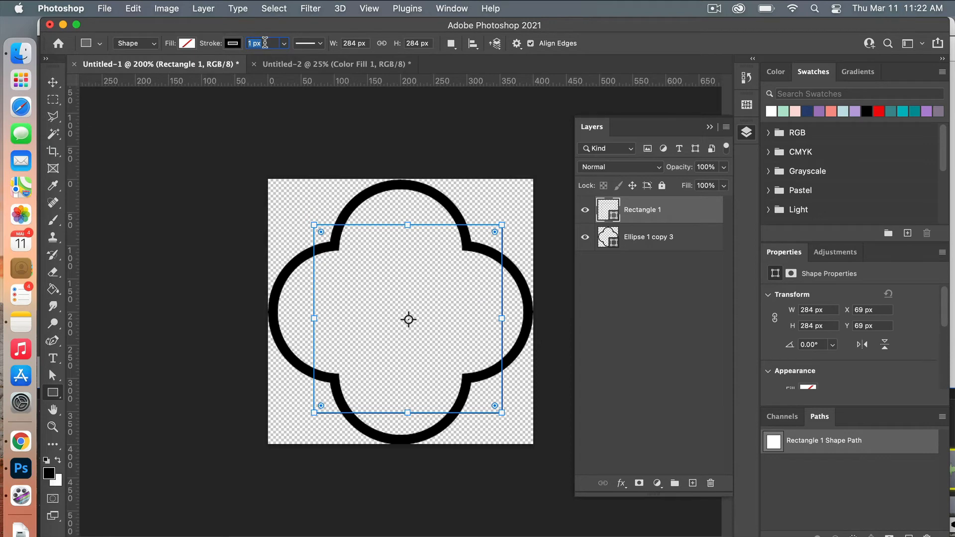
pyautogui.write('15')
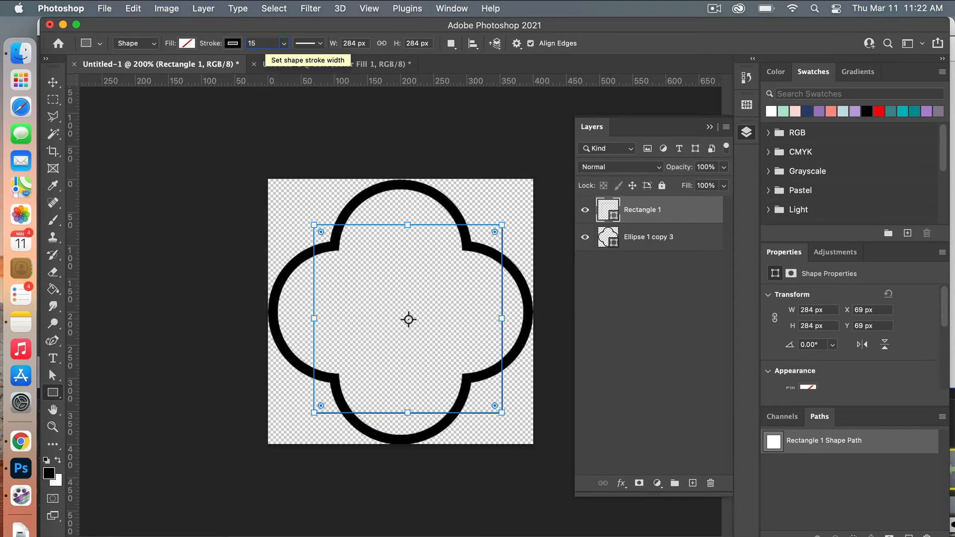
pyautogui.press('Return')
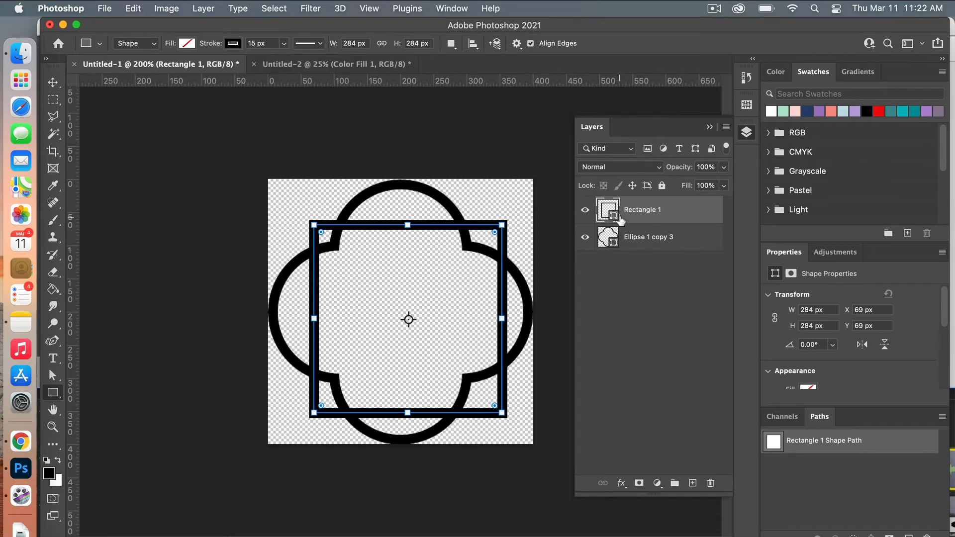
# Center the square horizontally and vertically on the canvas by aligning it to a full-canvas selection, and clear the selection.
pyautogui.press('m')
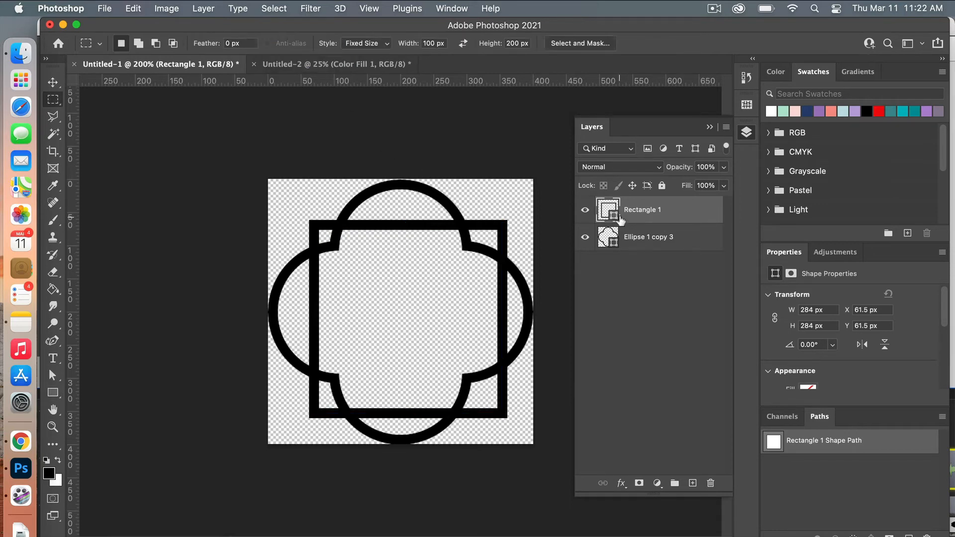
pyautogui.press('super+a')
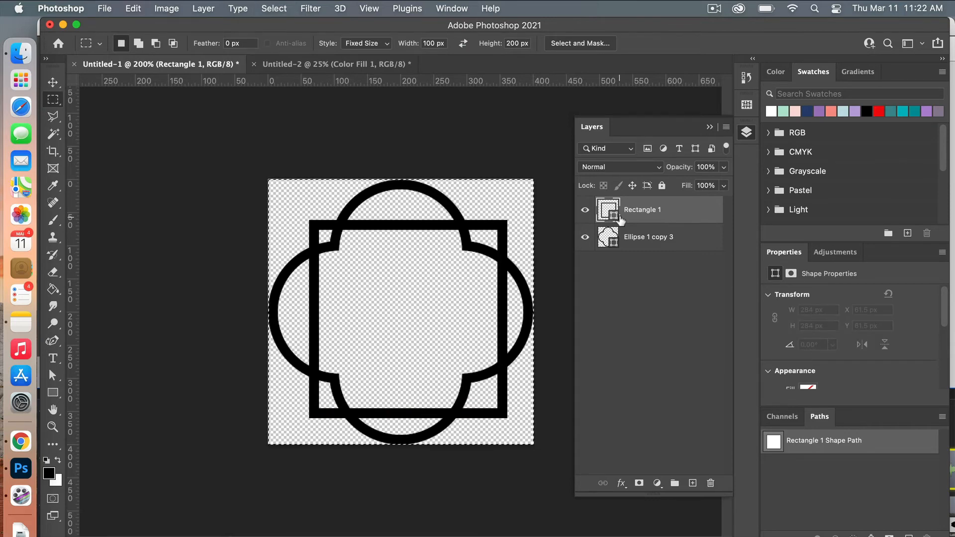
pyautogui.press('v')
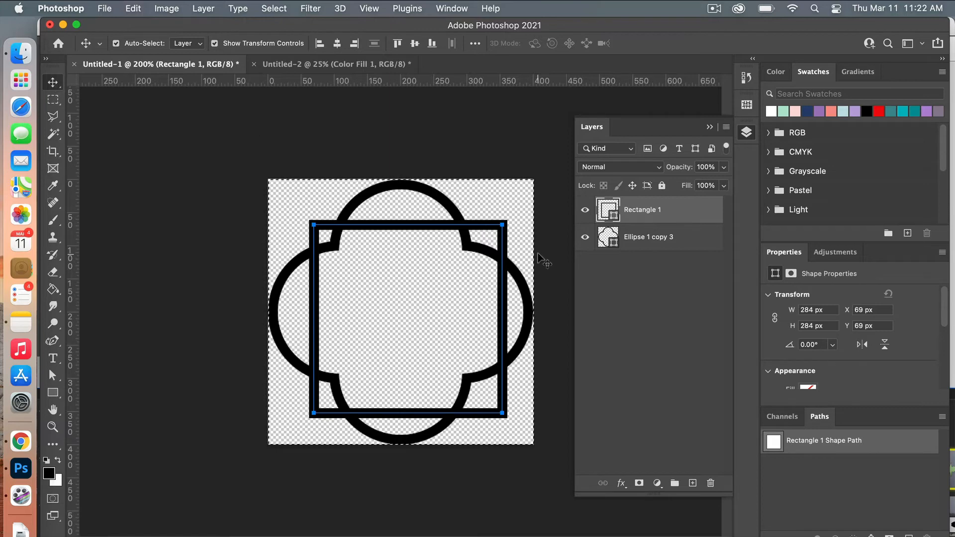
pyautogui.click(338, 44)
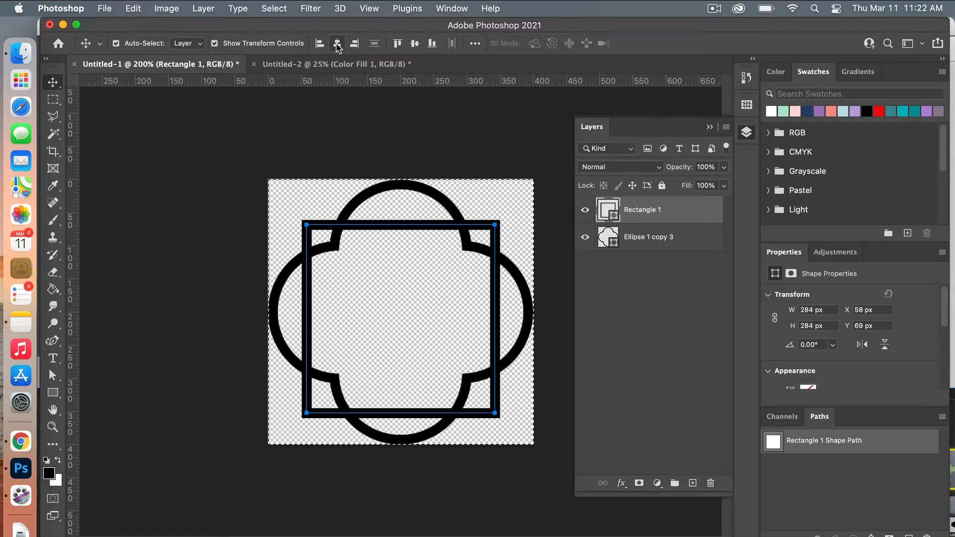
pyautogui.click(414, 44)
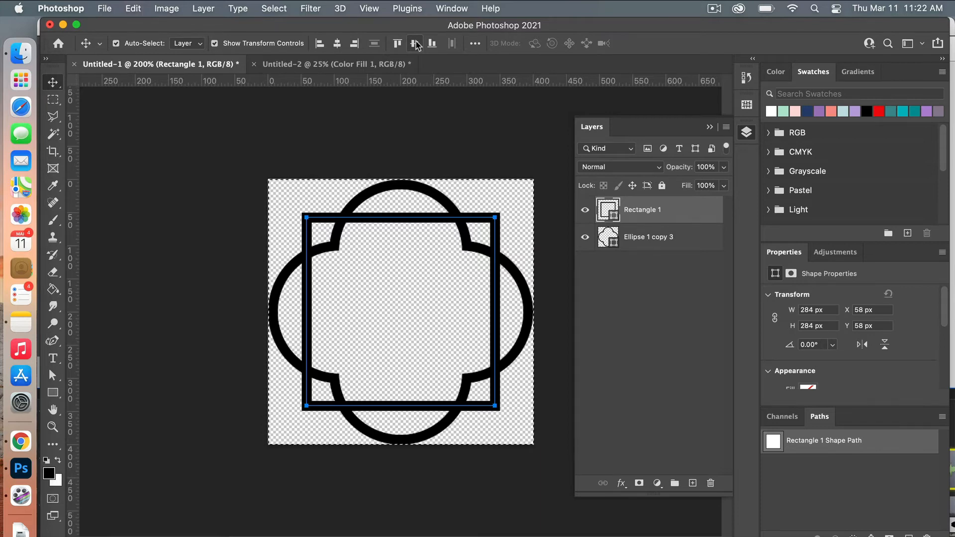
pyautogui.press('super+d')
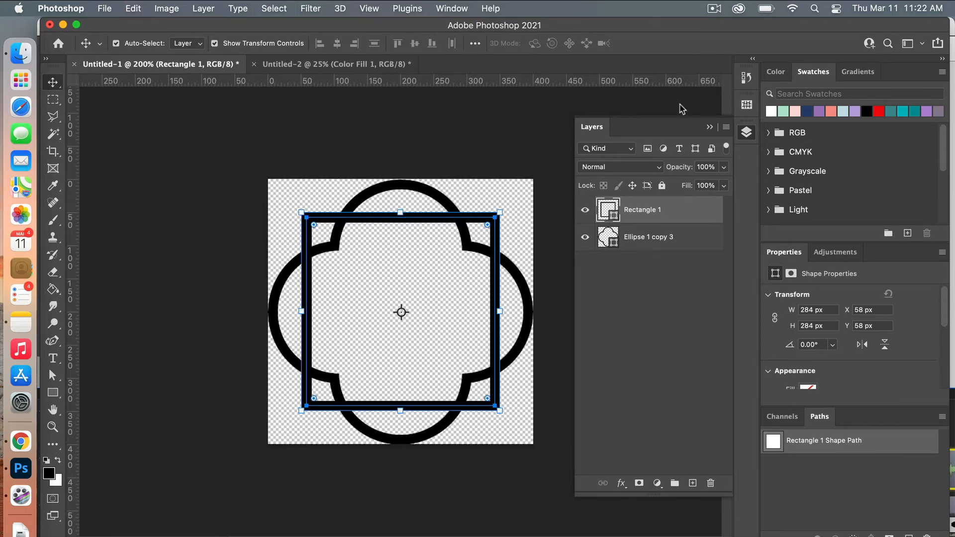
# Duplicate the Ellipse 1 copy 3 quatrefoil layer and hide the original.
pyautogui.rightClick(659, 242)
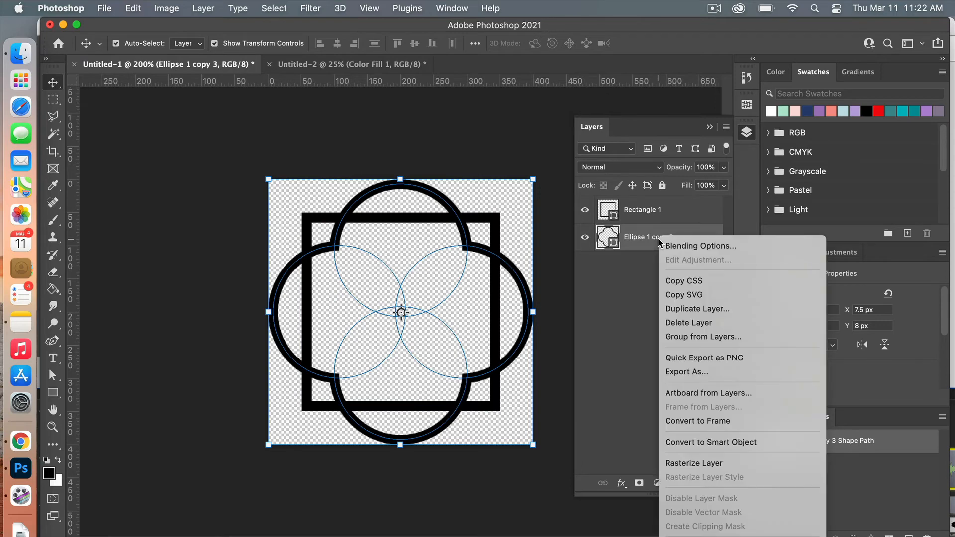
pyautogui.press('Escape')
pyautogui.rightClick(656, 242)
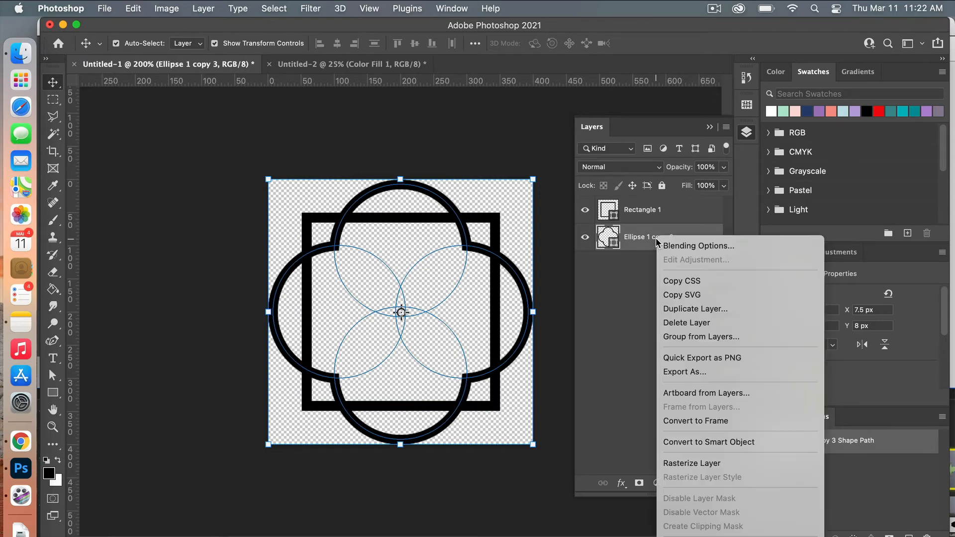
pyautogui.click(696, 308)
pyautogui.click(617, 264)
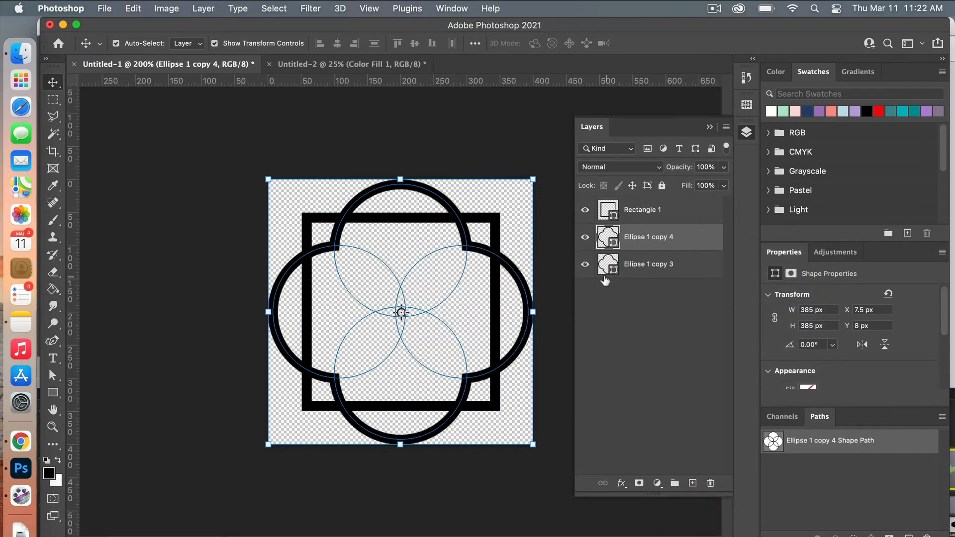
pyautogui.click(585, 264)
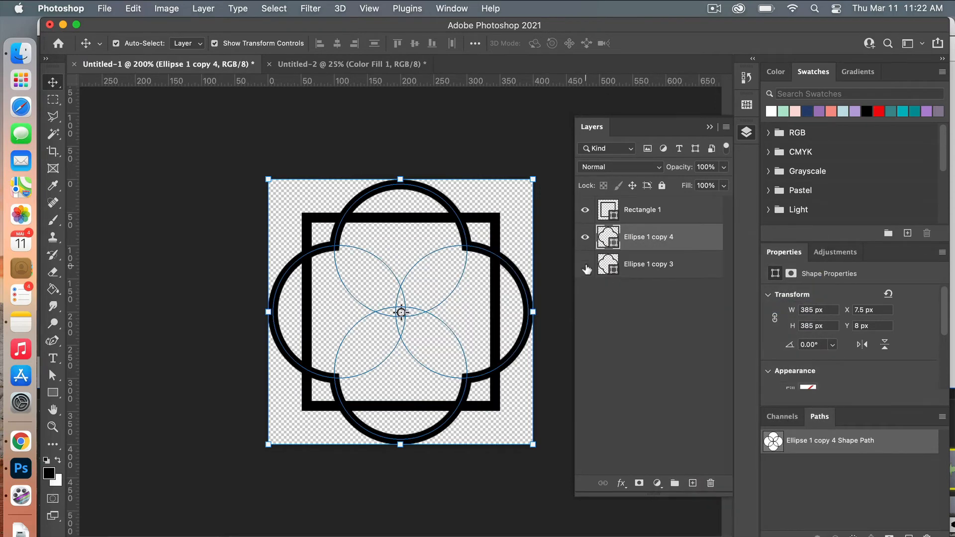
# Merge the Rectangle 1 and Ellipse 1 copy 4 shapes into one outline and deselect the layer.
pyautogui.keyDown('super'); pyautogui.click(652, 207); pyautogui.keyUp('super')
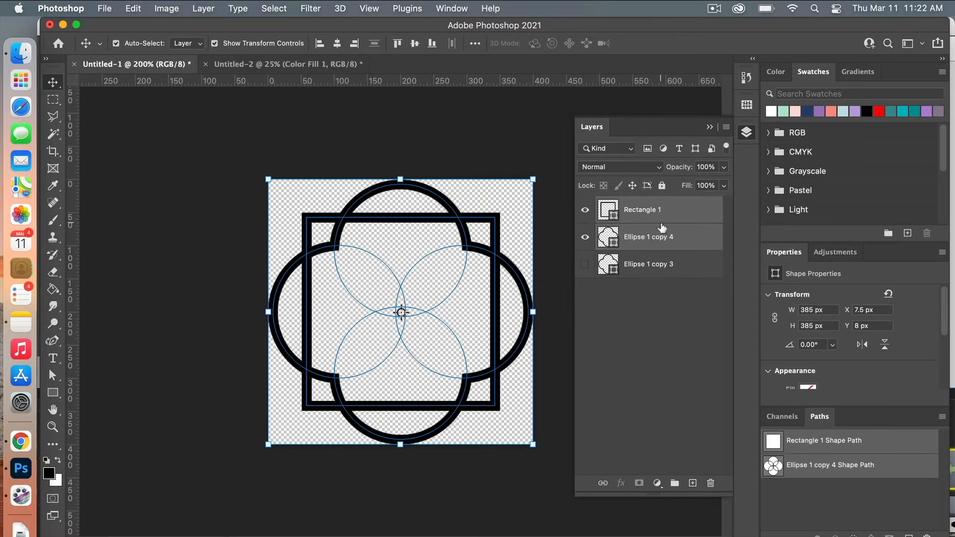
pyautogui.scroll(-4, 864, 344)
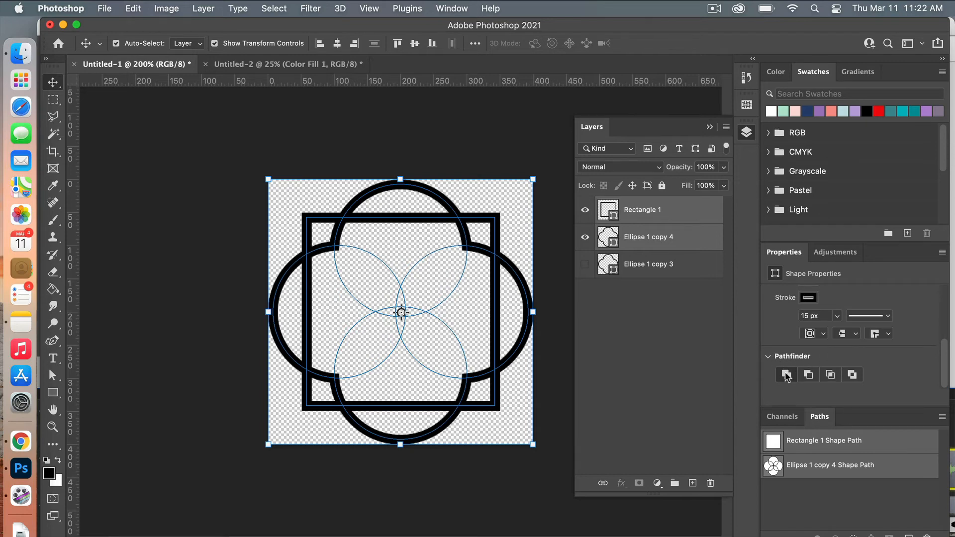
pyautogui.rightClick(665, 214)
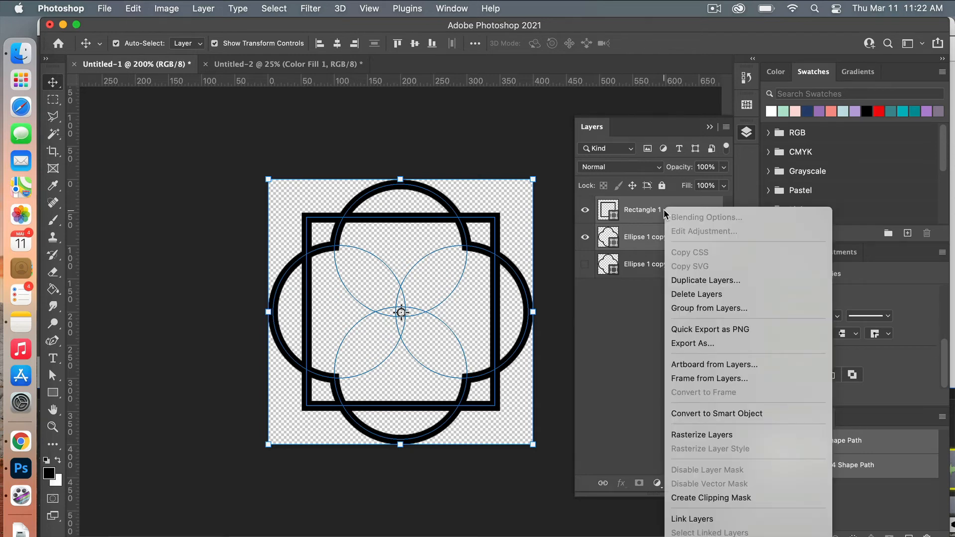
pyautogui.scroll(-5, 706, 464)
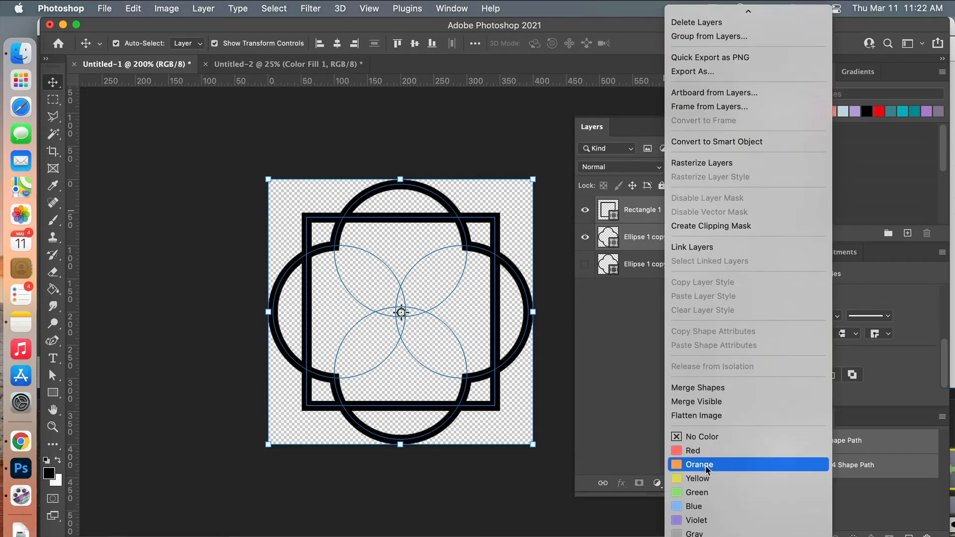
pyautogui.click(711, 391)
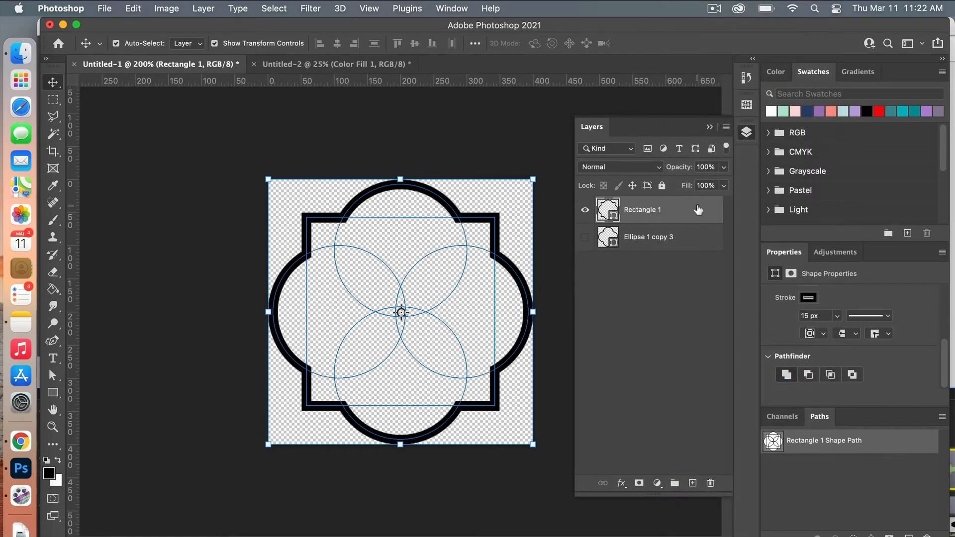
pyautogui.click(559, 202)
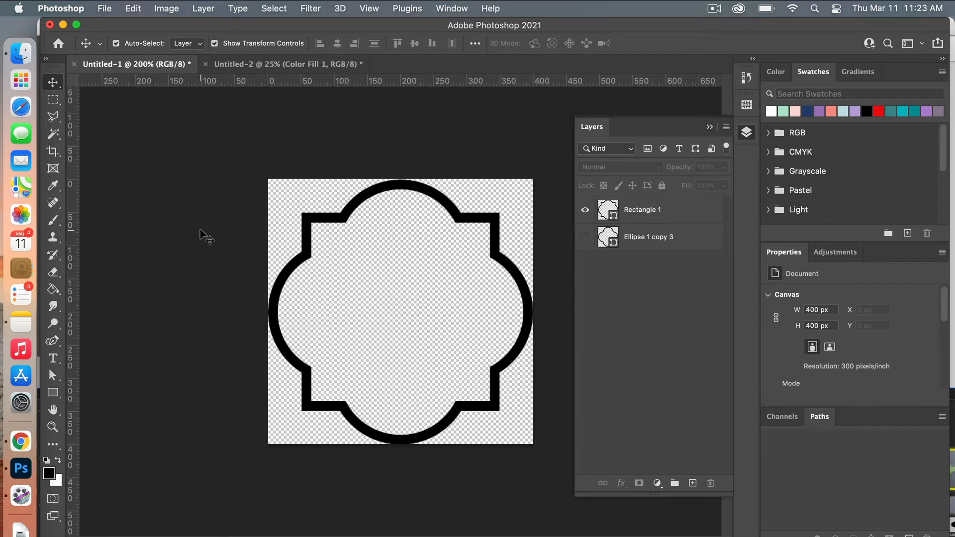
# Define the merged outline tile as a new pattern under the suggested name and return to the Untitled-2 document.
pyautogui.click(133, 9)
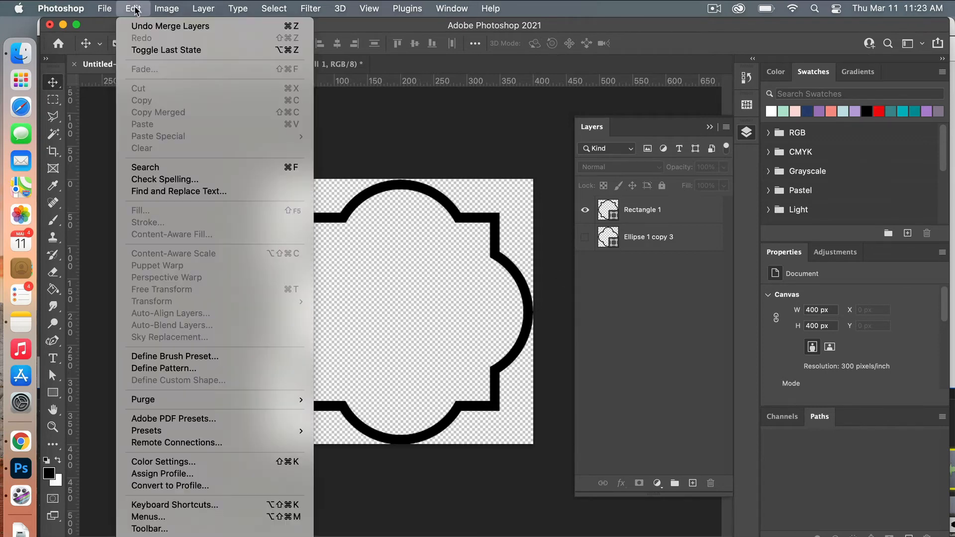
pyautogui.click(198, 368)
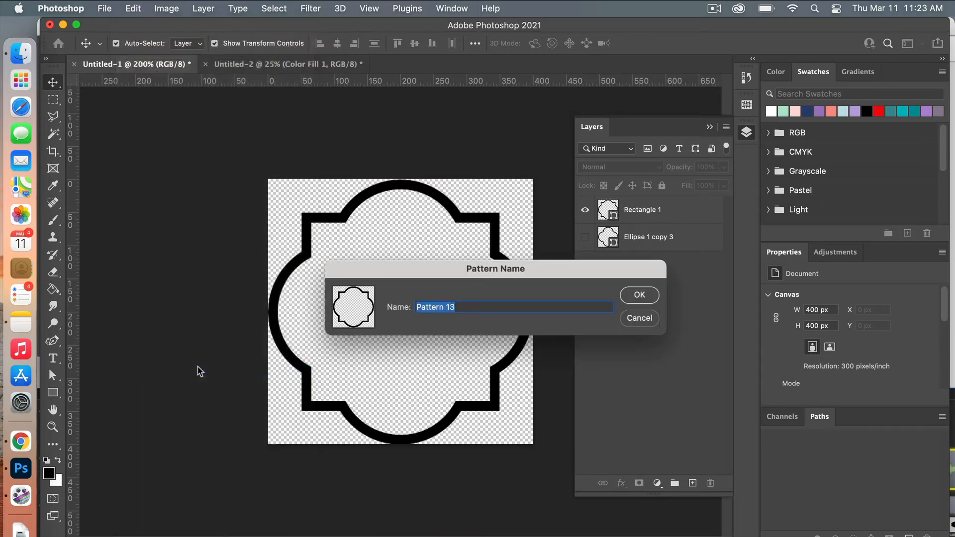
pyautogui.click(641, 296)
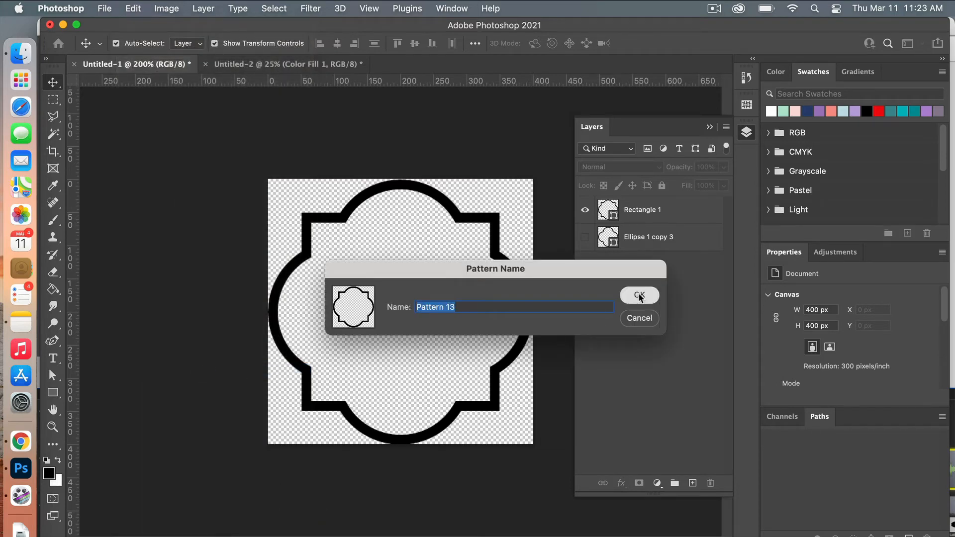
pyautogui.click(300, 65)
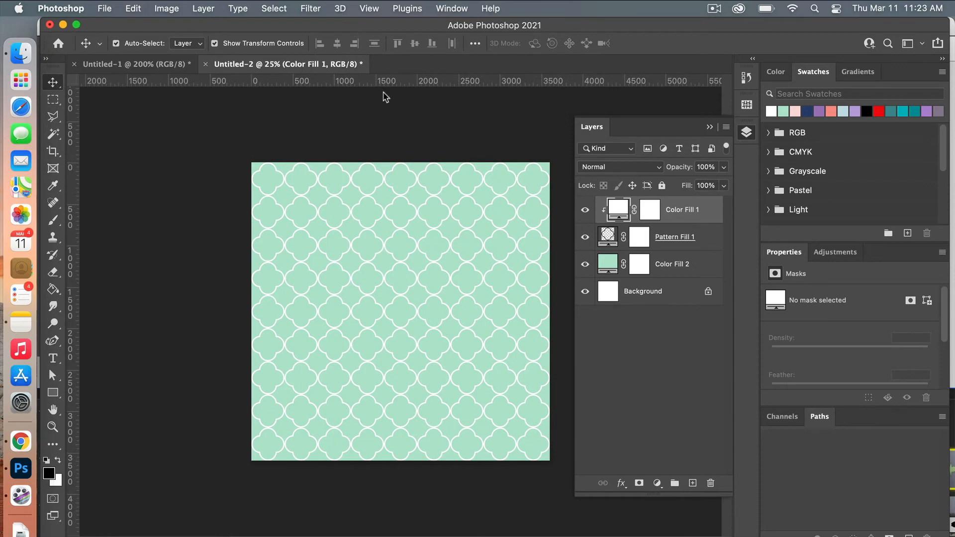
# Group the Color Fill 1, Pattern Fill 1 and Color Fill 2 layers and name the group quatrefoil.
pyautogui.keyDown('shift'); pyautogui.click(698, 264); pyautogui.keyUp('shift')
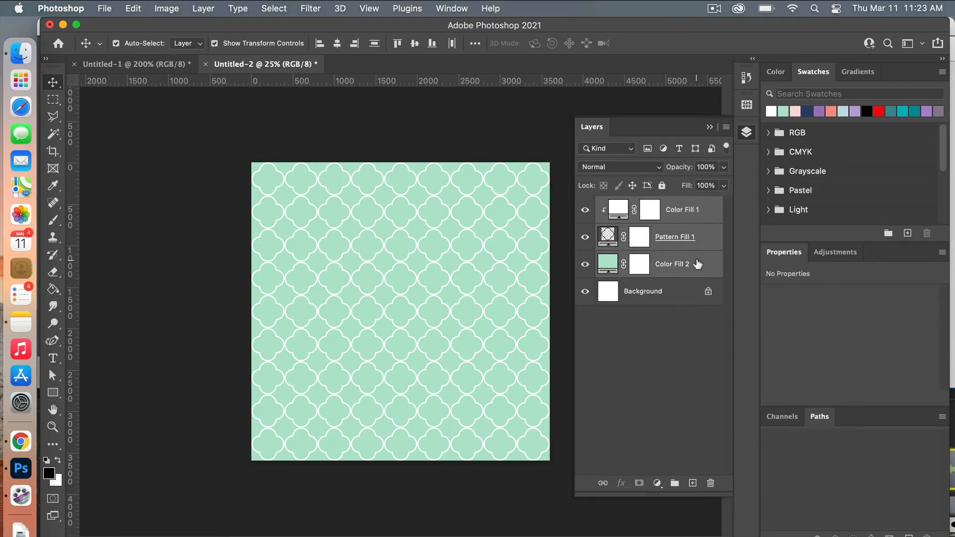
pyautogui.rightClick(698, 264)
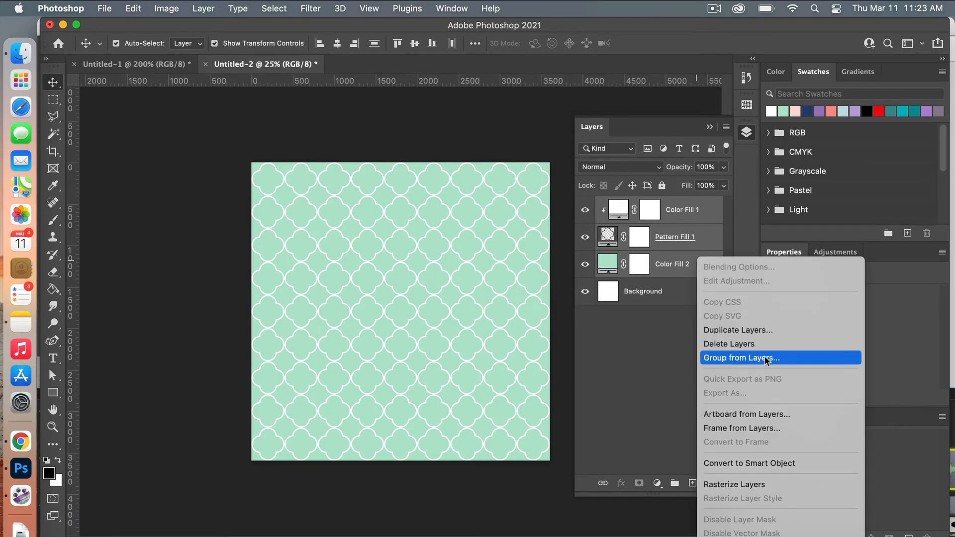
pyautogui.click(710, 239)
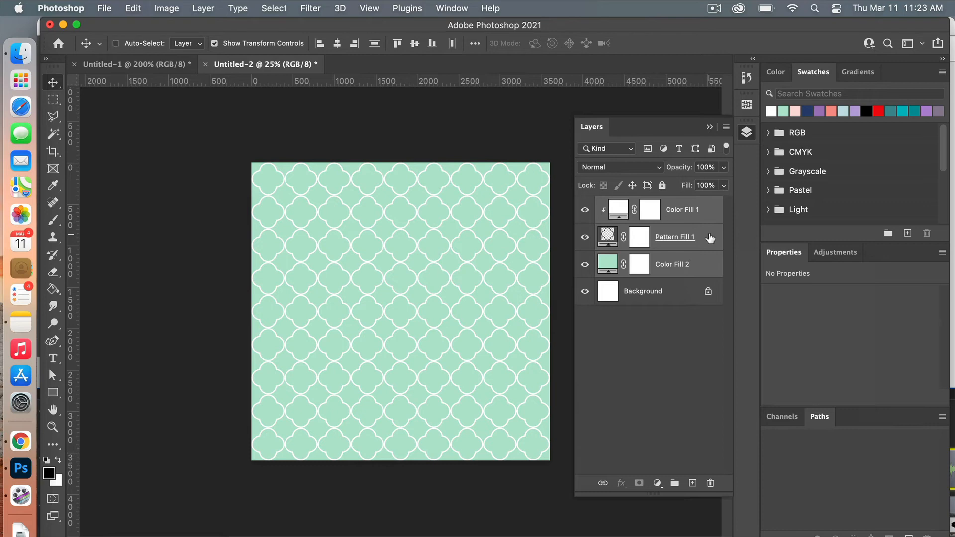
pyautogui.press('super+g')
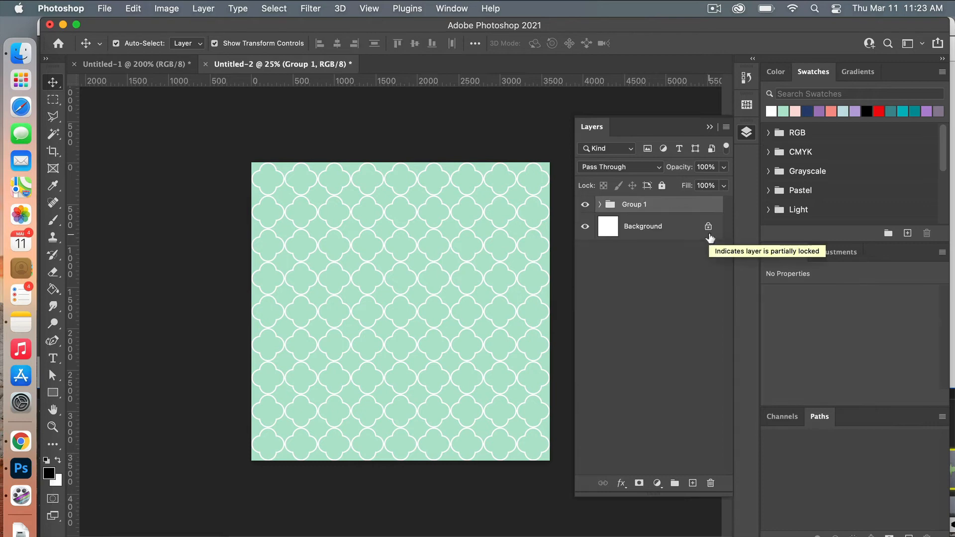
pyautogui.doubleClick(637, 204)
pyautogui.write('quatrefoil')
pyautogui.press('Return')
# Duplicate the quatrefoil group within the same document under the name barbed quatrefoil.
pyautogui.rightClick(657, 207)
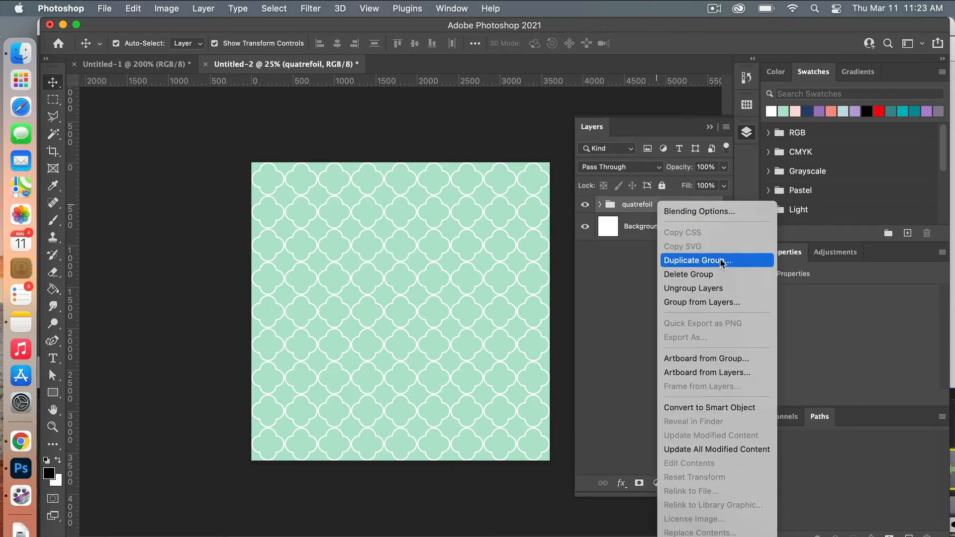
pyautogui.click(722, 261)
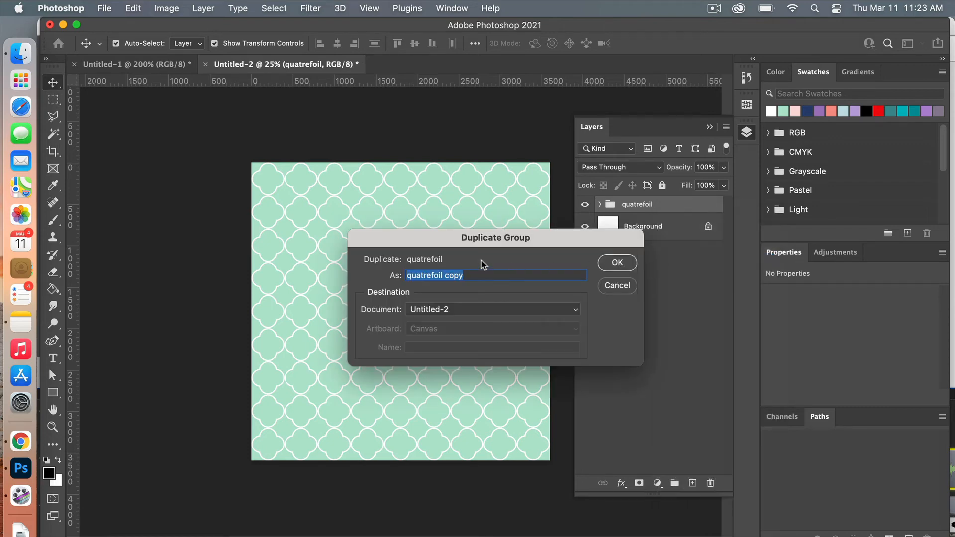
pyautogui.write('barbed q')
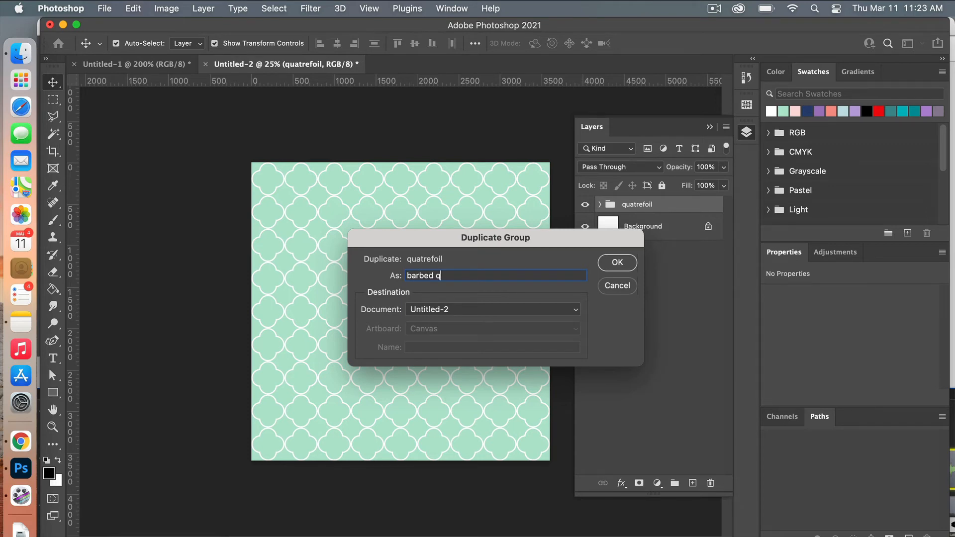
pyautogui.write('uatrefoil')
pyautogui.click(617, 262)
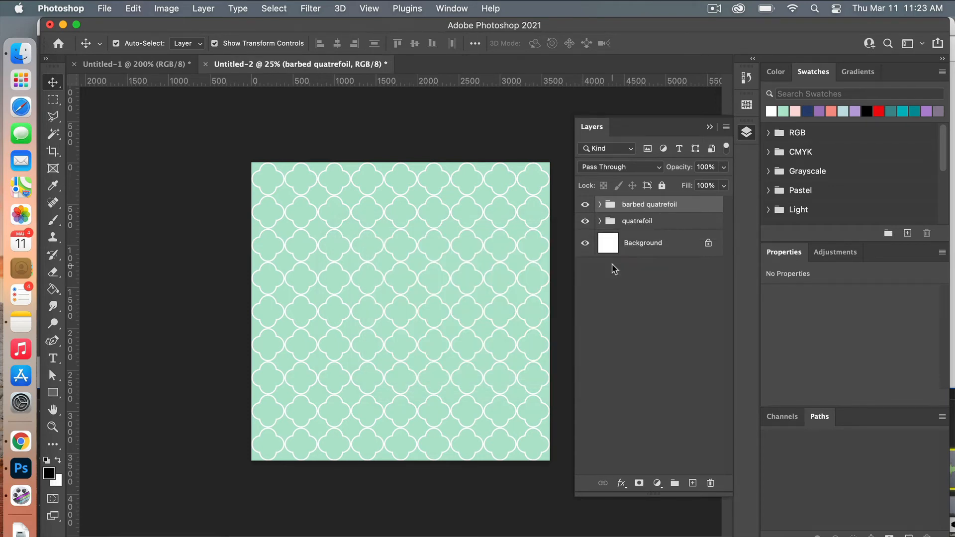
# Swap Pattern Fill 1 in the barbed quatrefoil group to the merged circle-and-square tile, keeping the pattern snapped to the origin.
pyautogui.click(600, 205)
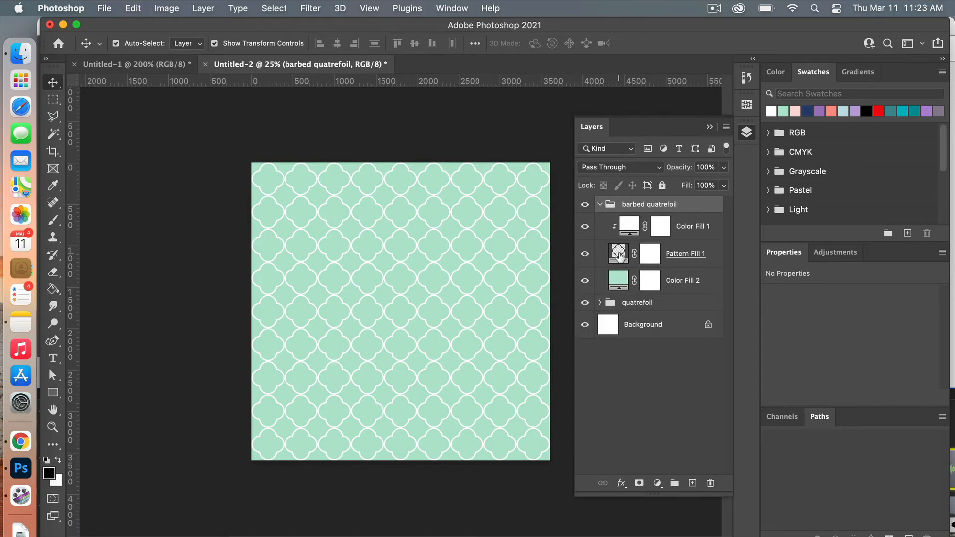
pyautogui.doubleClick(619, 253)
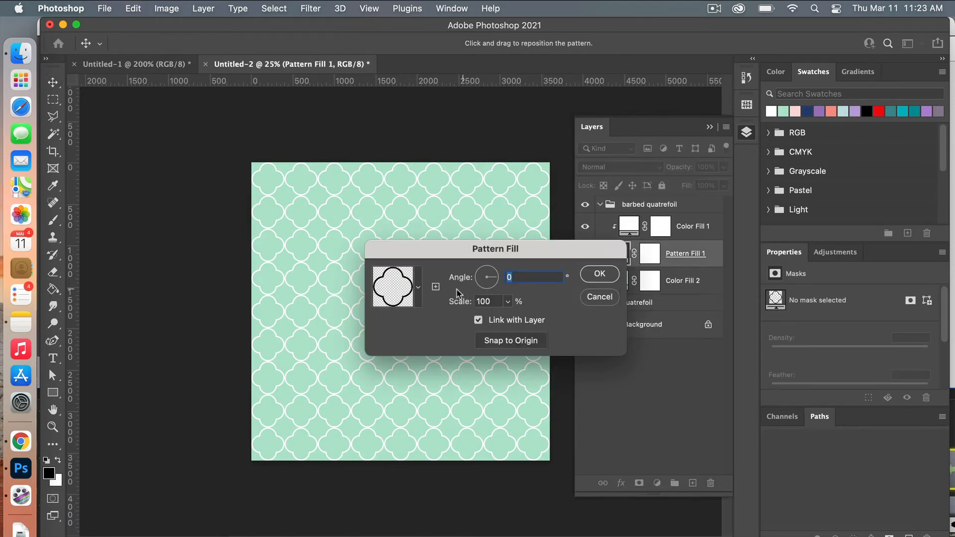
pyautogui.click(420, 287)
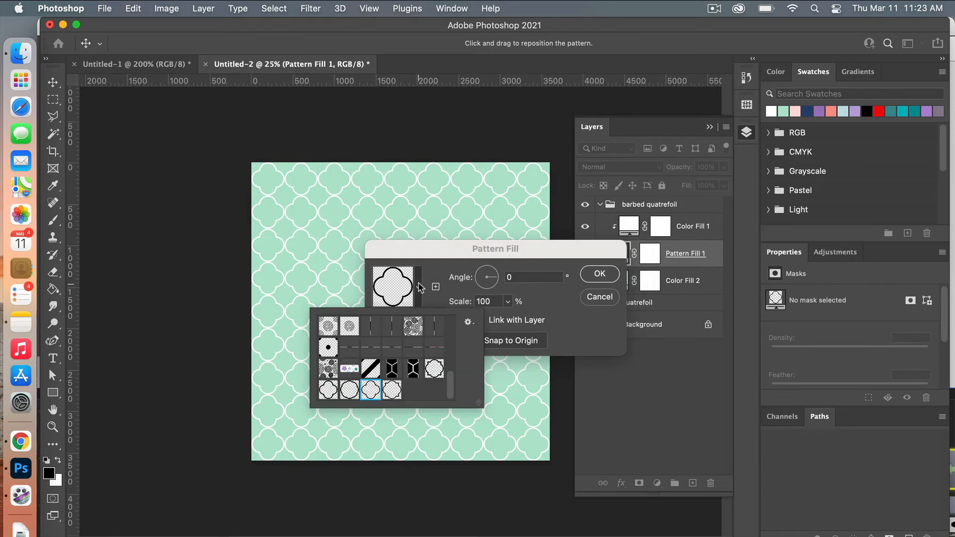
pyautogui.click(392, 389)
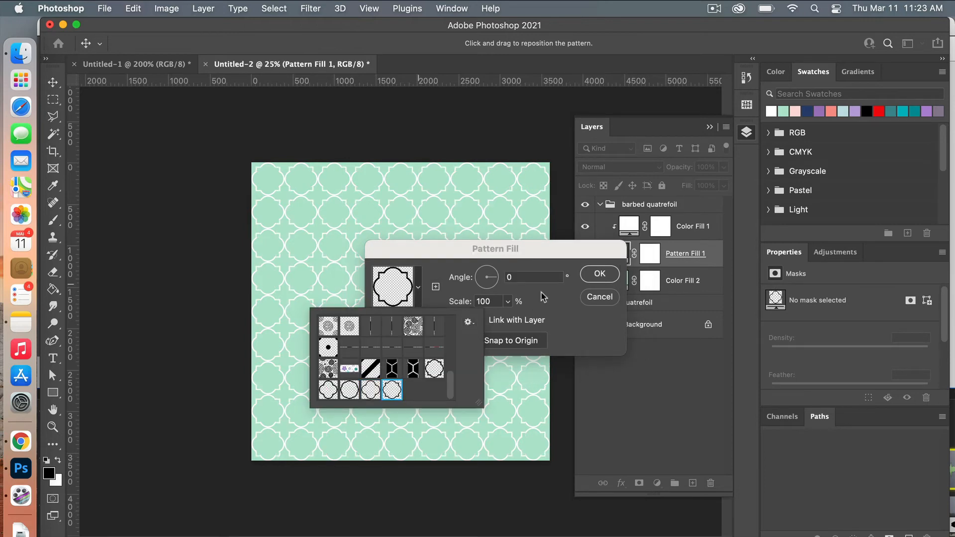
pyautogui.click(566, 320)
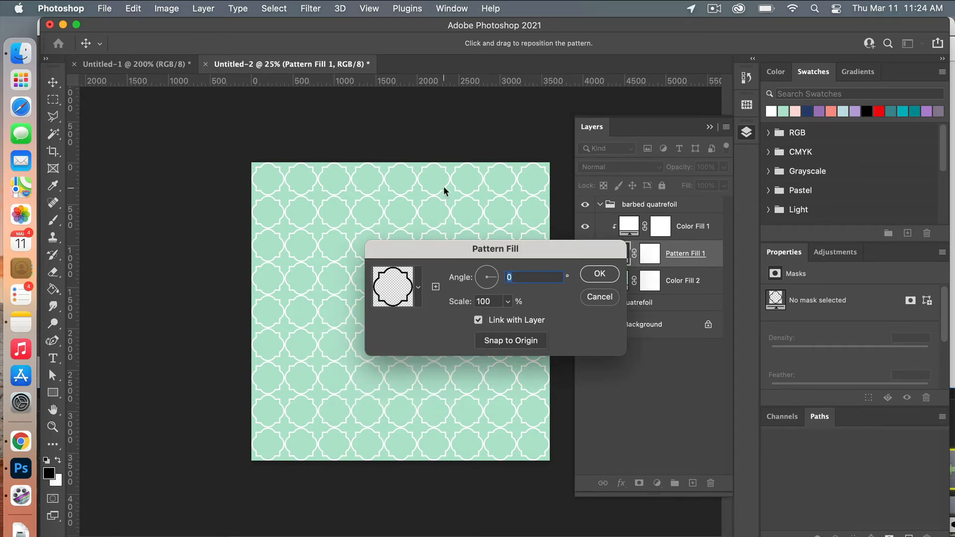
pyautogui.moveTo(443, 186); pyautogui.dragTo(427, 171)
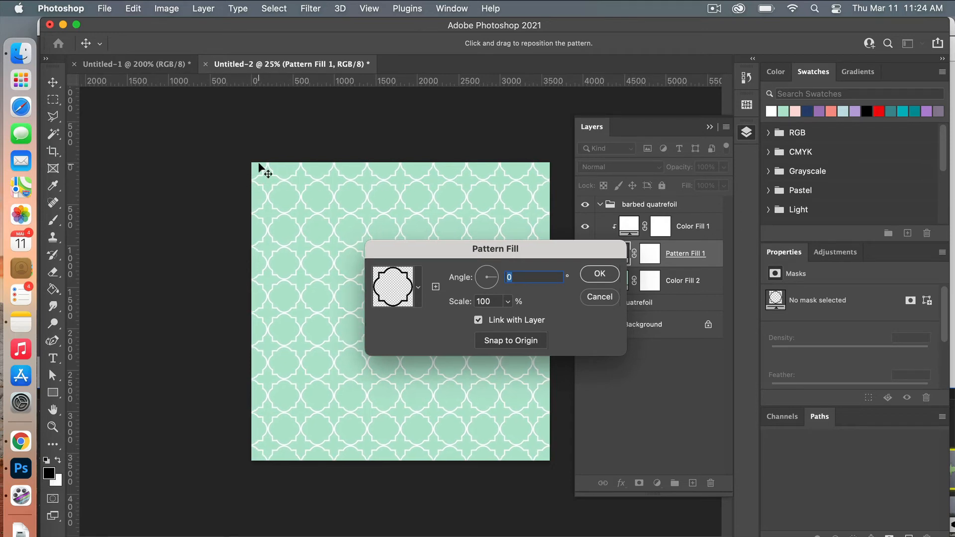
pyautogui.click(520, 343)
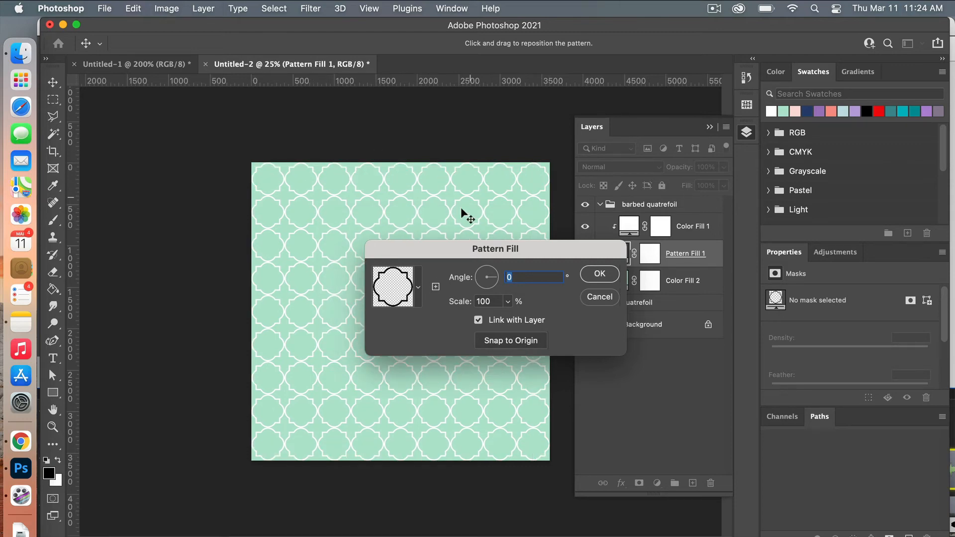
pyautogui.click(602, 274)
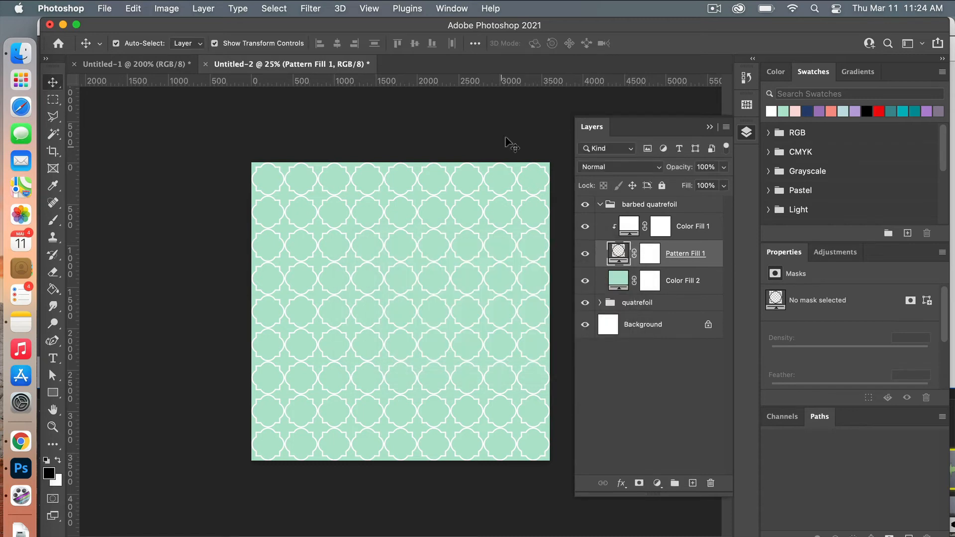
# In Untitled-1, start the Offset filter on the Rectangle 1 layer, converting the shape to a smart object.
pyautogui.click(157, 68)
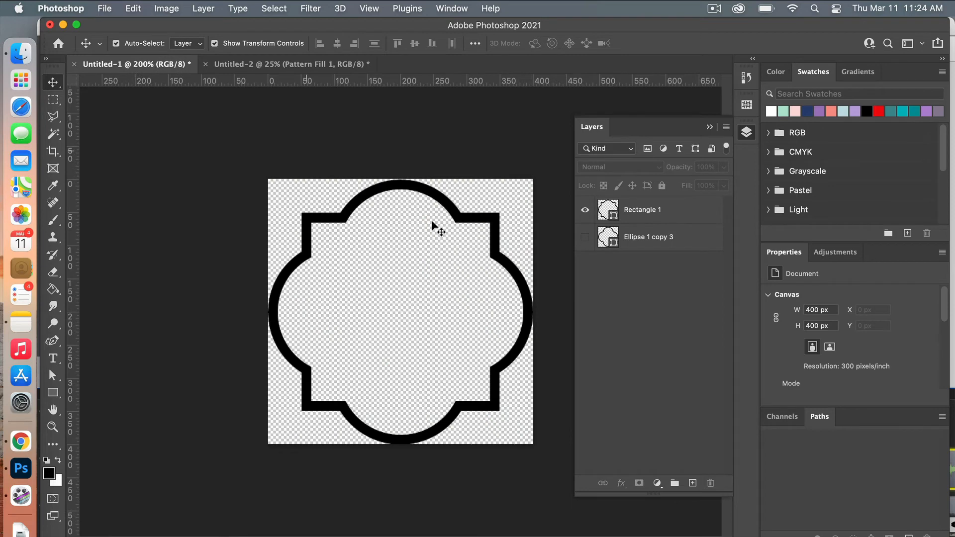
pyautogui.click(662, 212)
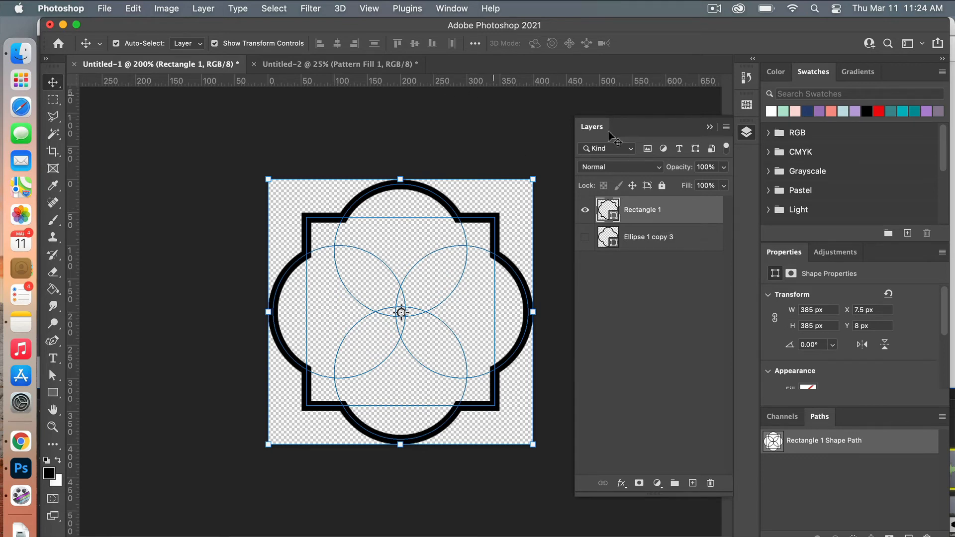
pyautogui.click(312, 10)
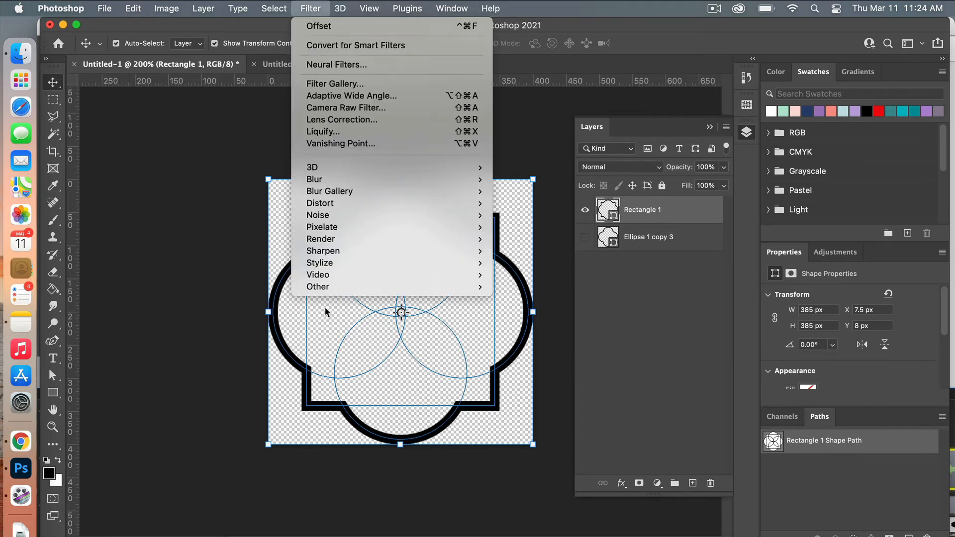
pyautogui.moveTo(327, 285)
pyautogui.click(532, 349)
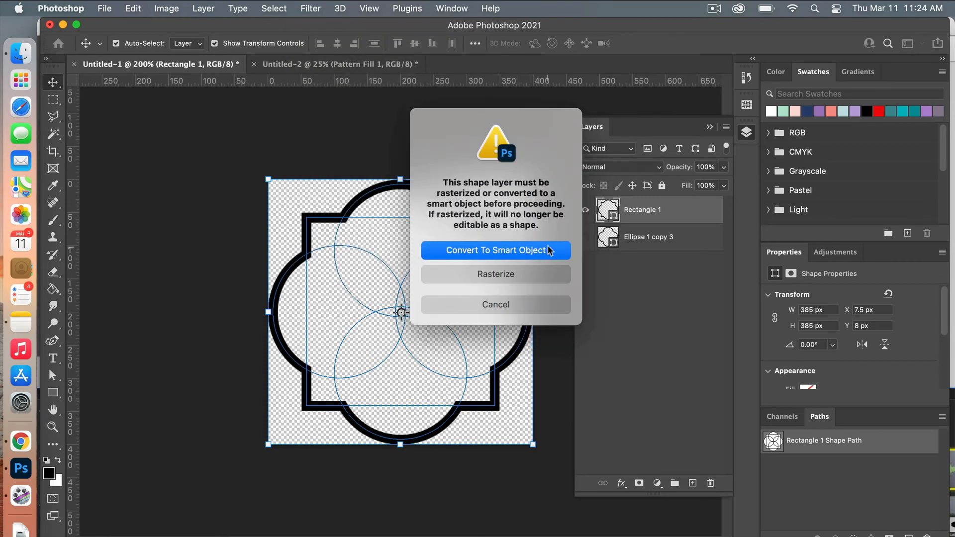
pyautogui.click(547, 250)
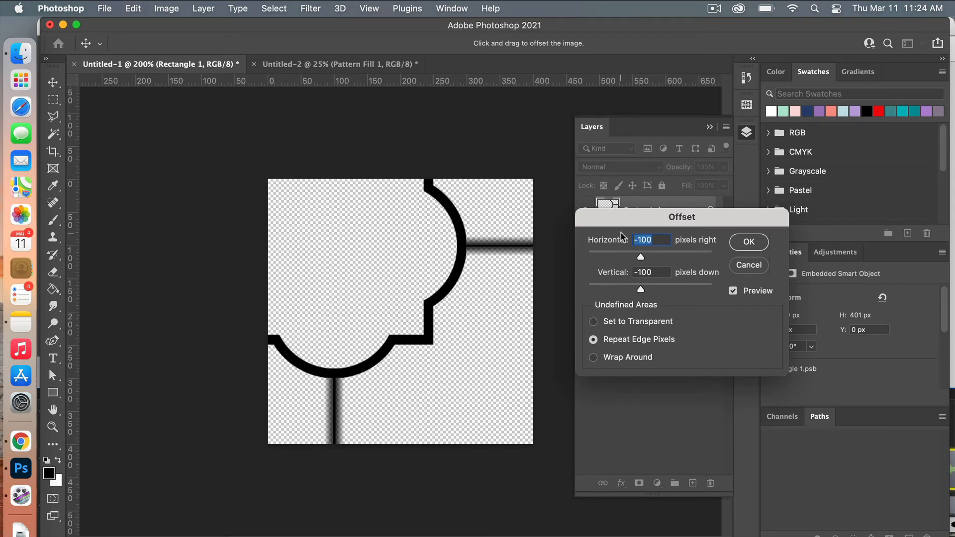
# Offset the Rectangle 1 tile 200 px right and 200 px down with undefined areas wrapped around.
pyautogui.write('200')
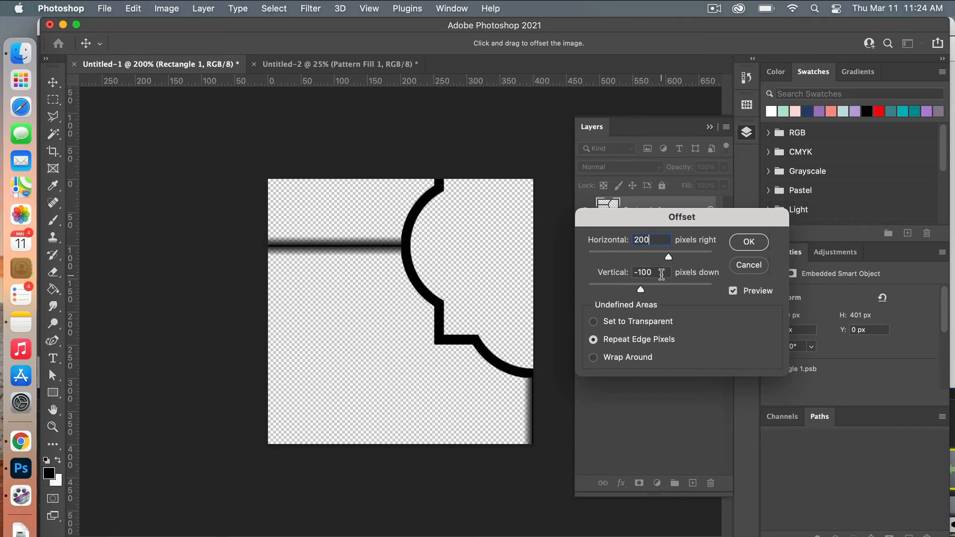
pyautogui.press('Tab')
pyautogui.write('200')
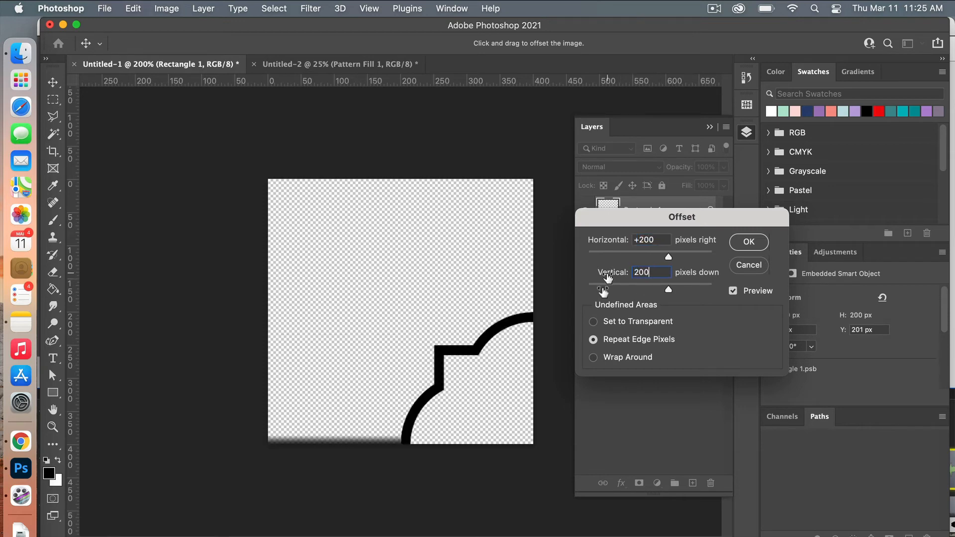
pyautogui.click(594, 358)
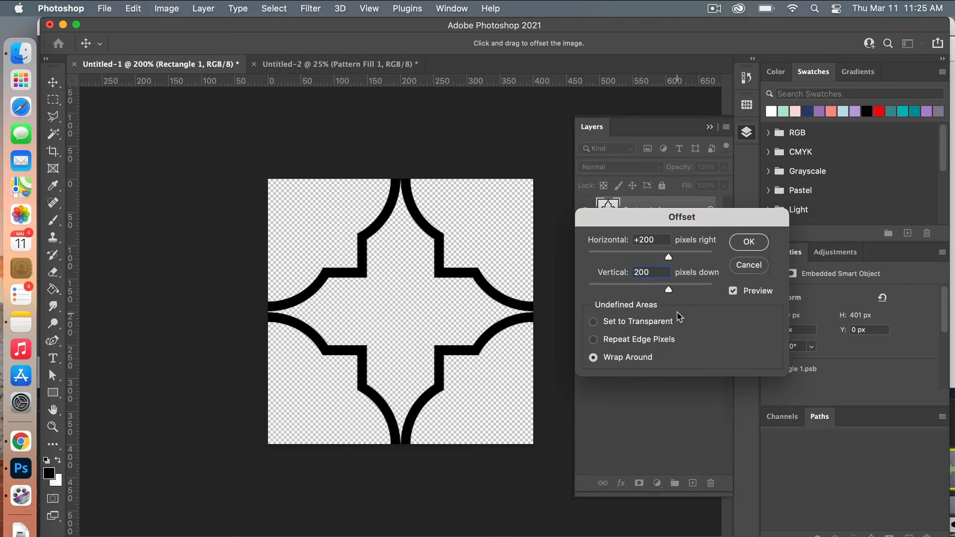
pyautogui.click(750, 243)
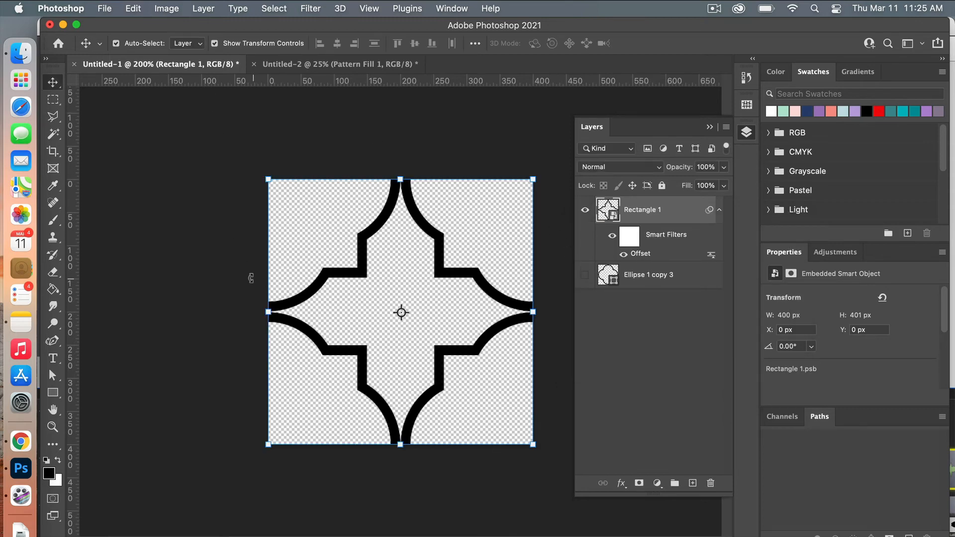
# Define the offset tile as a new pattern under the suggested name.
pyautogui.click(133, 9)
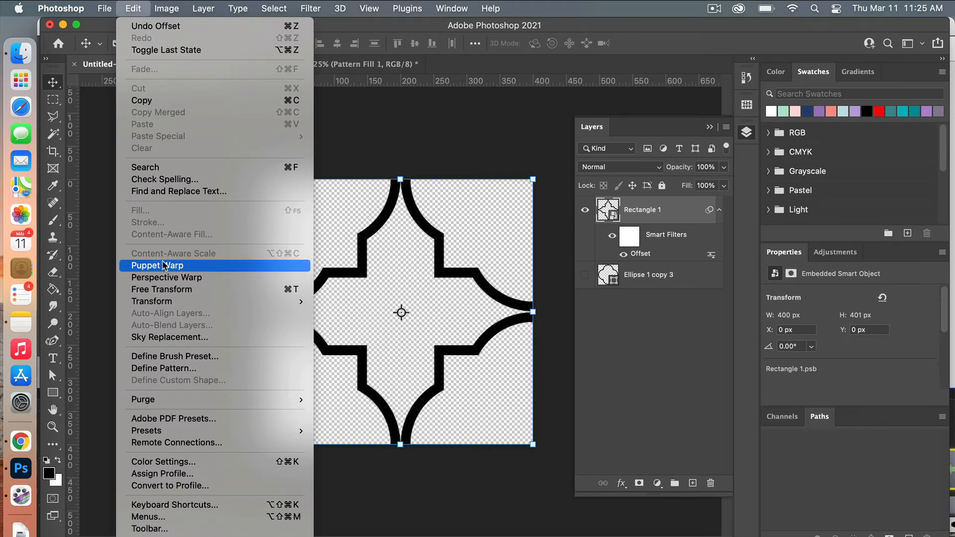
pyautogui.click(165, 369)
pyautogui.click(647, 298)
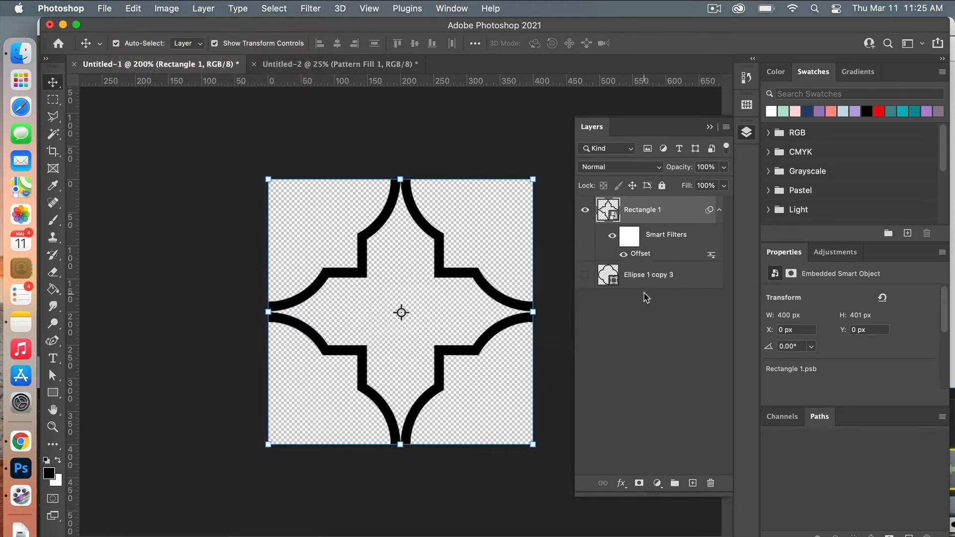
# Back in Untitled-2, change Pattern Fill 1 in the barbed quatrefoil group to the newly defined offset tile.
pyautogui.click(379, 64)
pyautogui.doubleClick(619, 255)
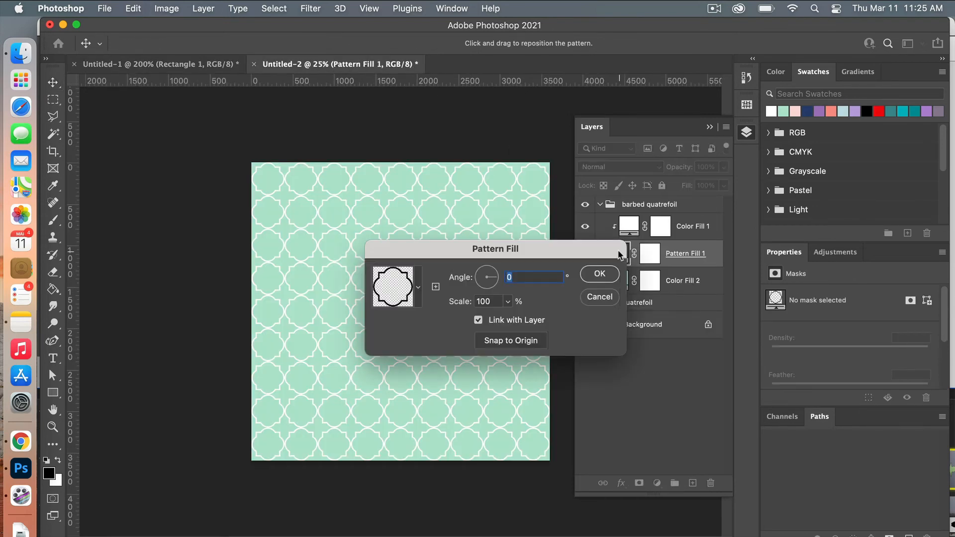
pyautogui.click(415, 288)
pyautogui.click(411, 389)
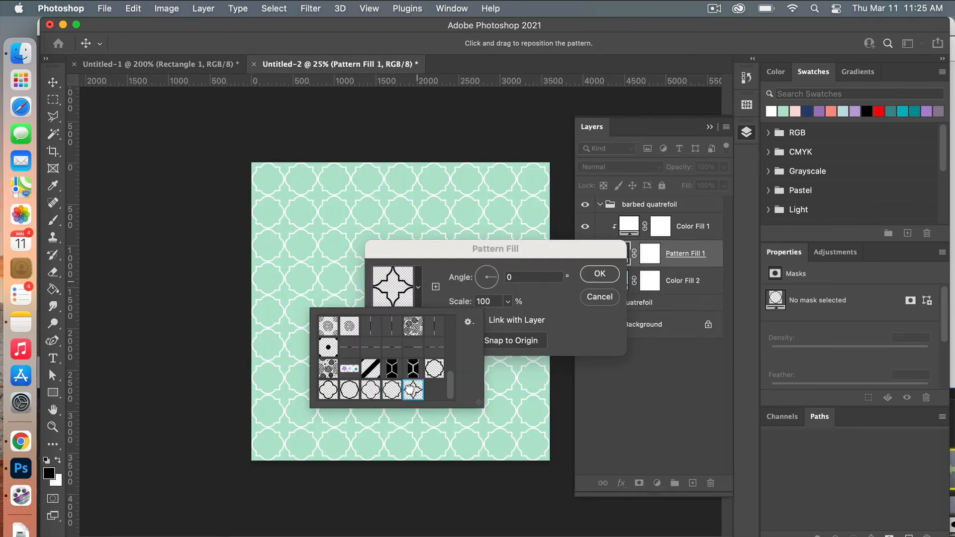
pyautogui.click(564, 309)
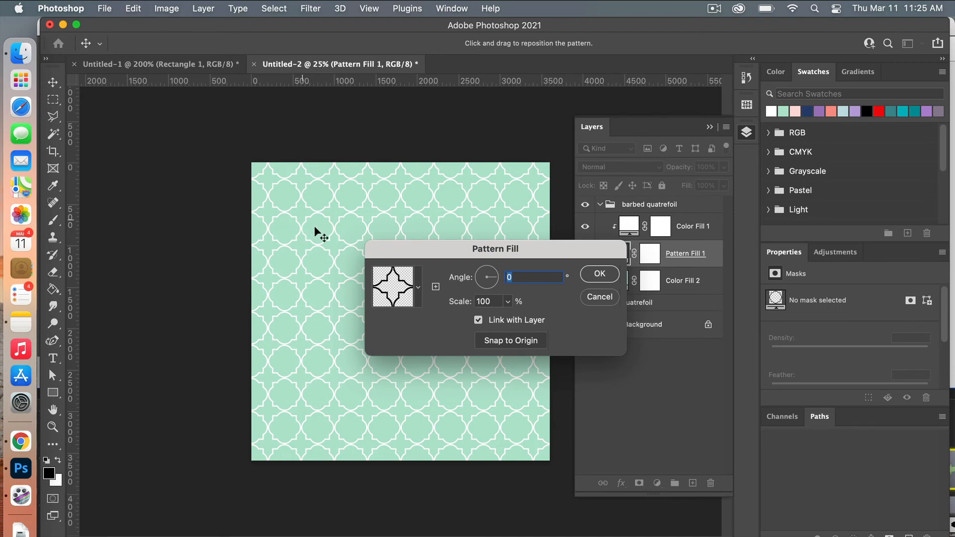
pyautogui.click(608, 275)
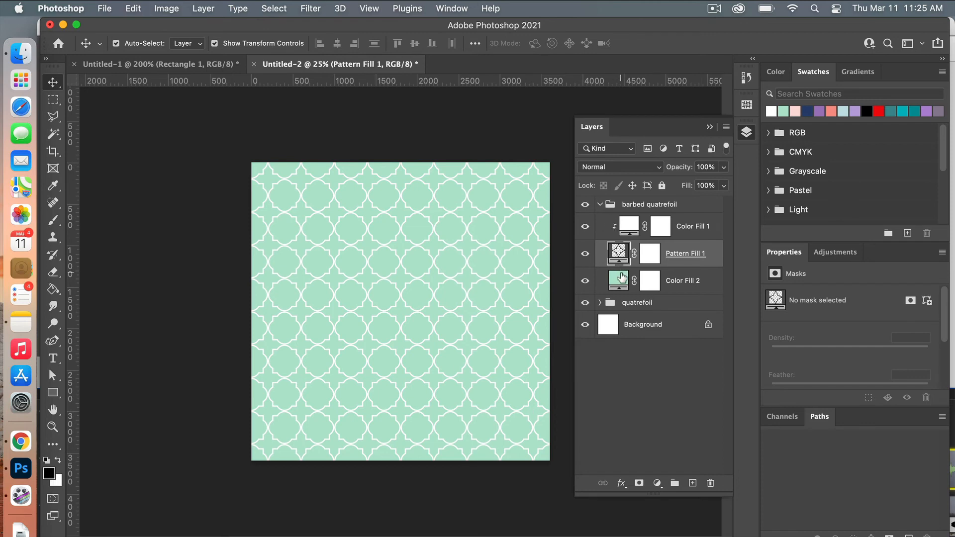
# Recolor Color Fill 2 in the barbed quatrefoil group to the pale pink swatch, fadcd9.
pyautogui.doubleClick(621, 281)
pyautogui.click(795, 111)
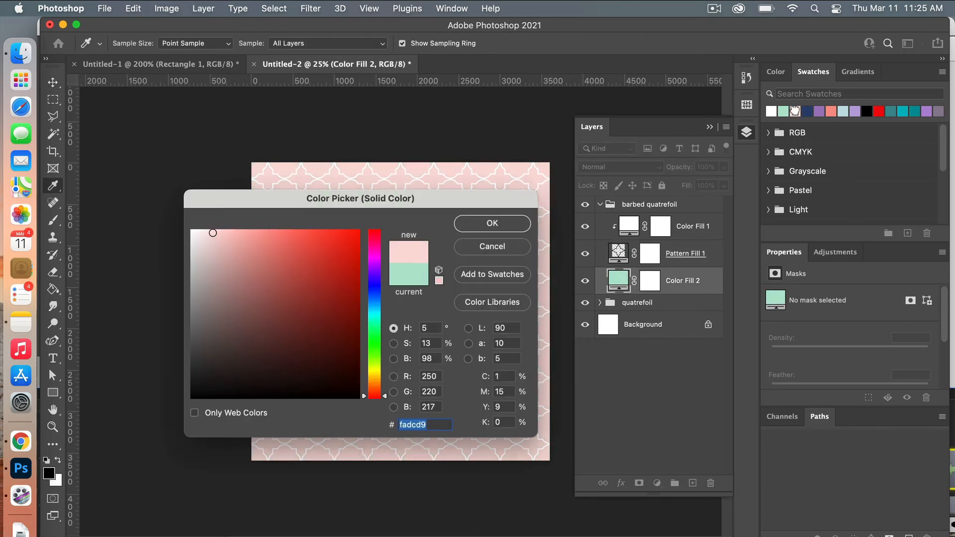
pyautogui.click(516, 224)
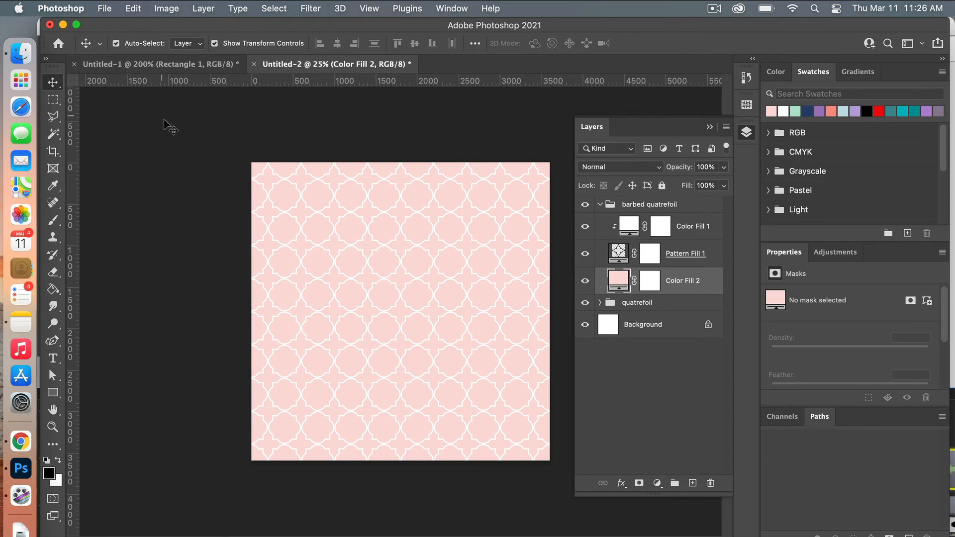
# Begin saving the pink pattern to the Examples folder under the file name barbed-quatrefoil-pink.
pyautogui.click(105, 9)
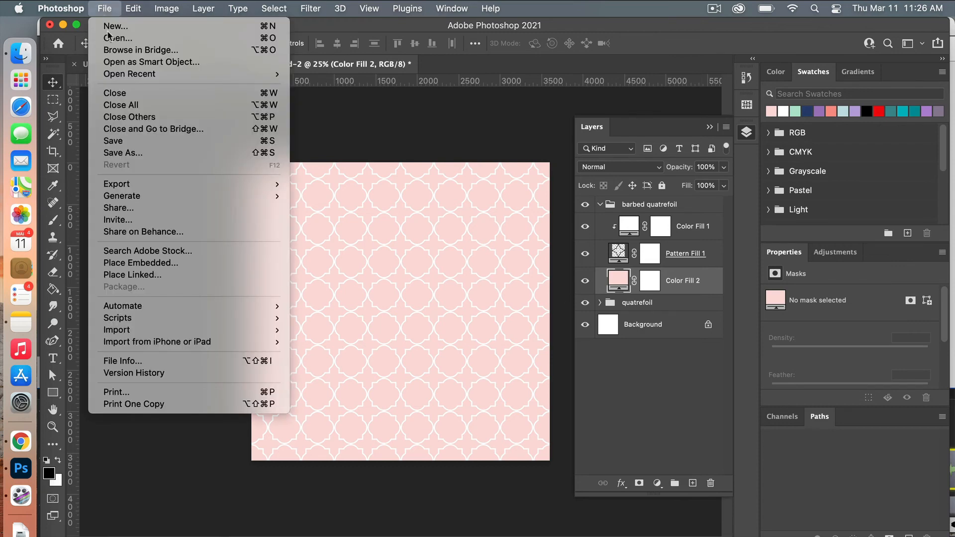
pyautogui.click(130, 152)
pyautogui.click(507, 118)
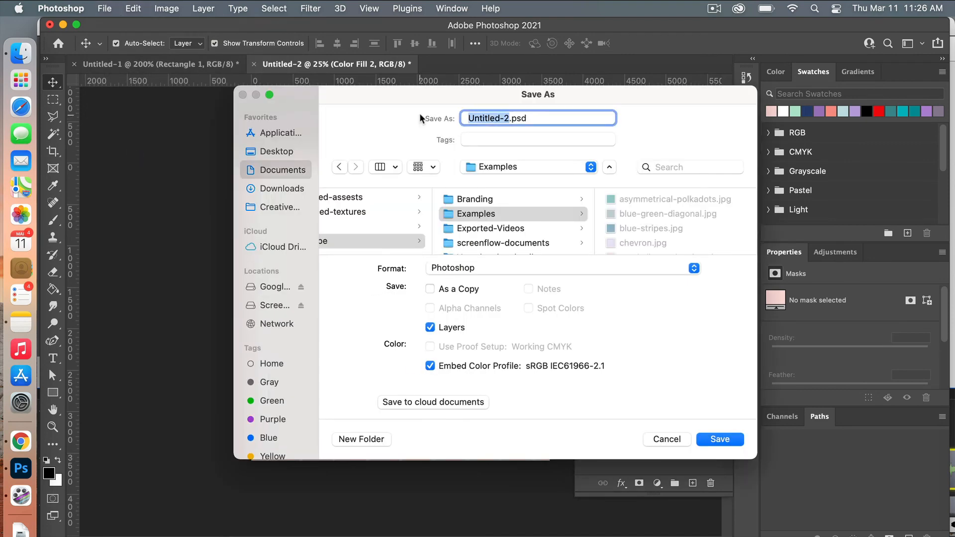
pyautogui.write('barbed=')
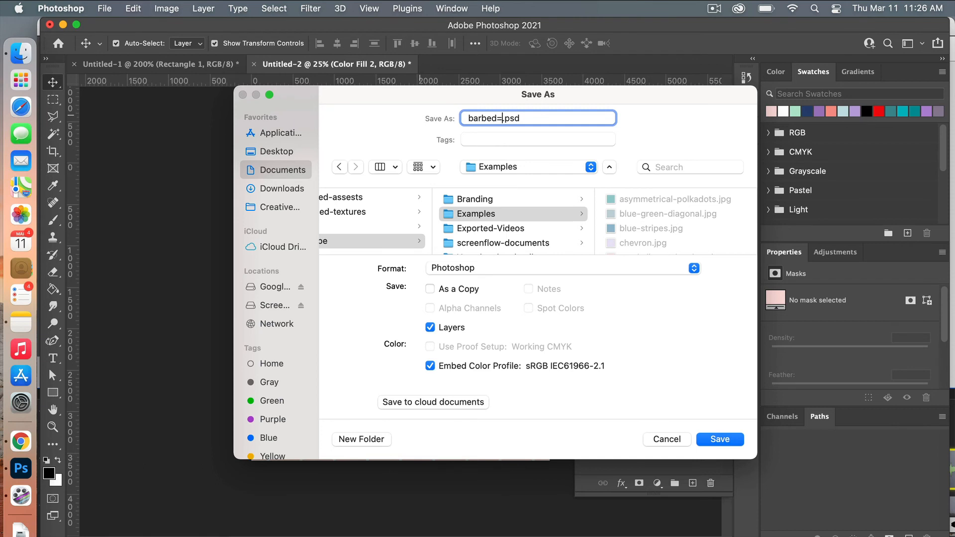
pyautogui.press('BackSpace')
pyautogui.write('-aqut')
pyautogui.press('BackSpace')
pyautogui.press('BackSpace')
pyautogui.press('BackSpace')
pyautogui.press('BackSpace')
pyautogui.write('quatrefoil-pink')
# Set the file format to JPEG and save barbed-quatrefoil-pink.jpg at maximum quality 12 with Baseline ("Standard").
pyautogui.click(514, 271)
pyautogui.click(517, 370)
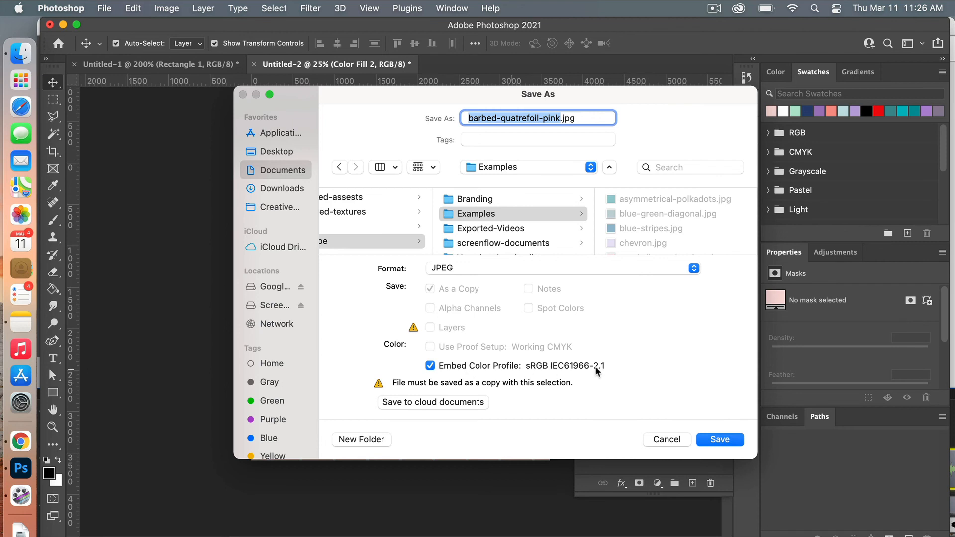
pyautogui.click(719, 439)
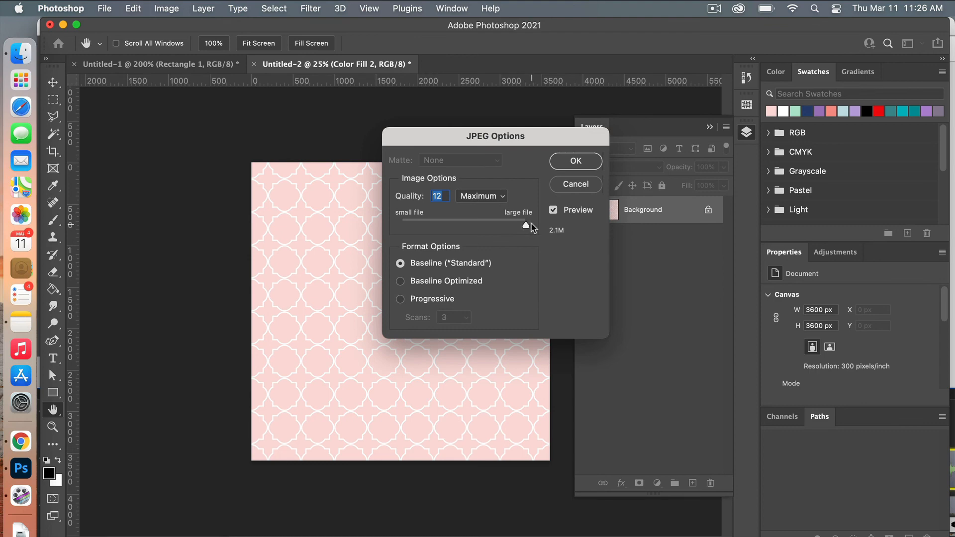
pyautogui.click(576, 160)
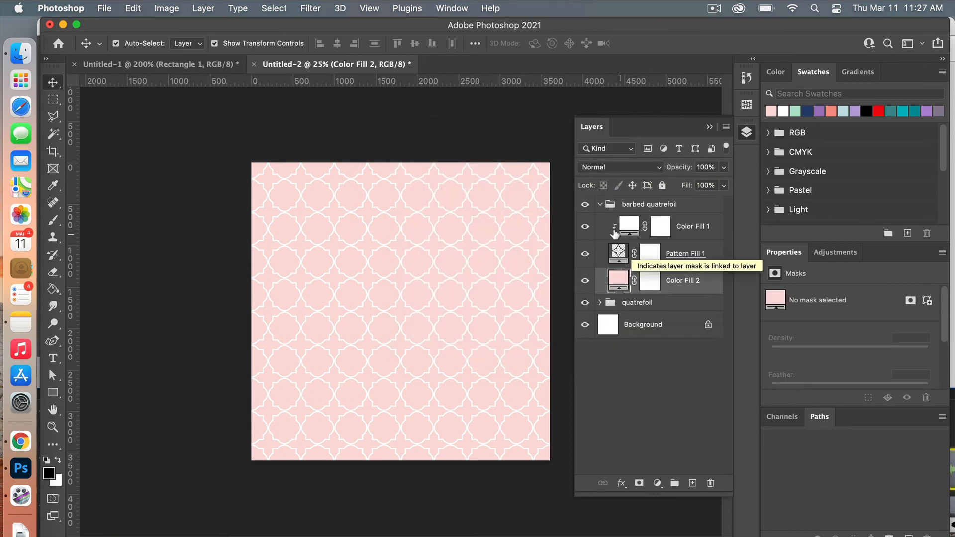
# Hide the barbed quatrefoil group and save the green pattern in Examples as quatrefoil-green in JPEG format at maximum quality 12.
pyautogui.click(585, 204)
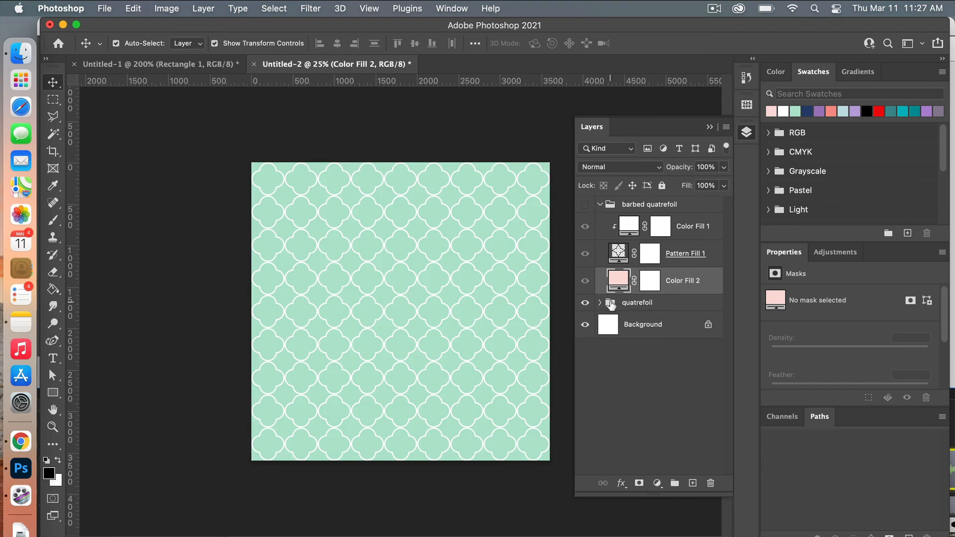
pyautogui.click(105, 8)
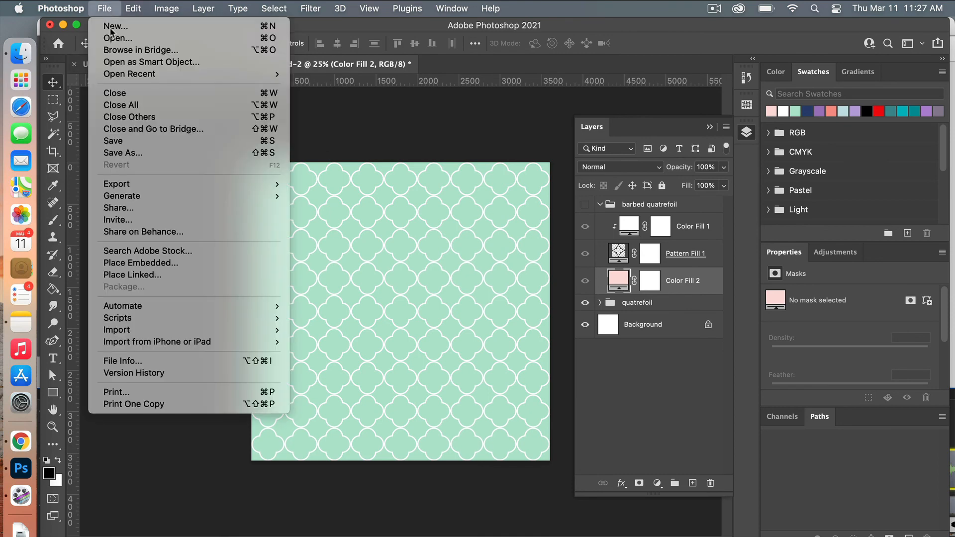
pyautogui.click(148, 153)
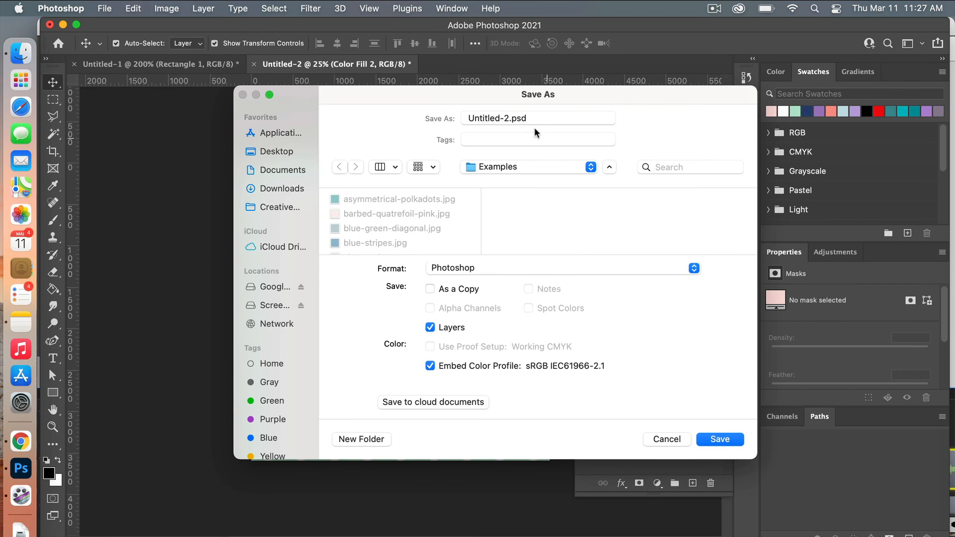
pyautogui.write('quat')
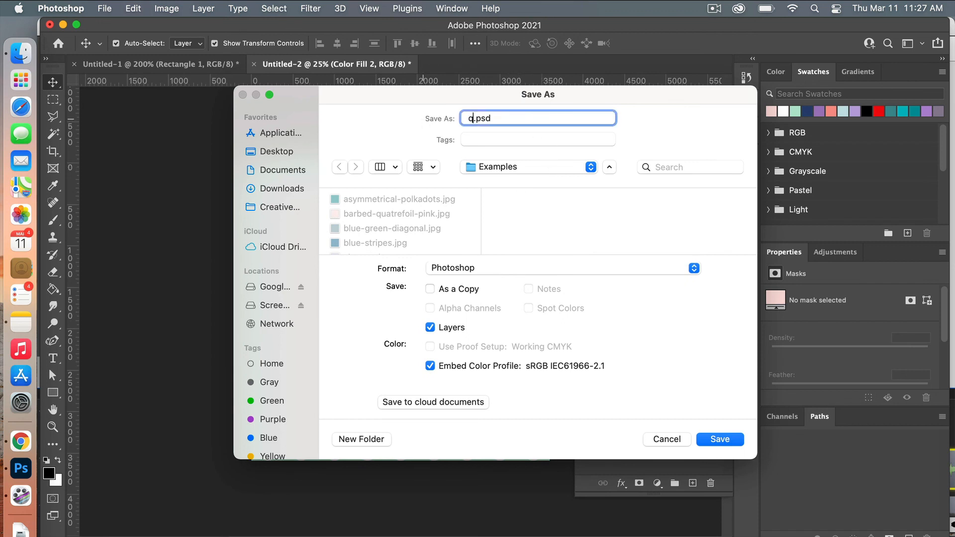
pyautogui.write('refoil-green')
pyautogui.click(694, 268)
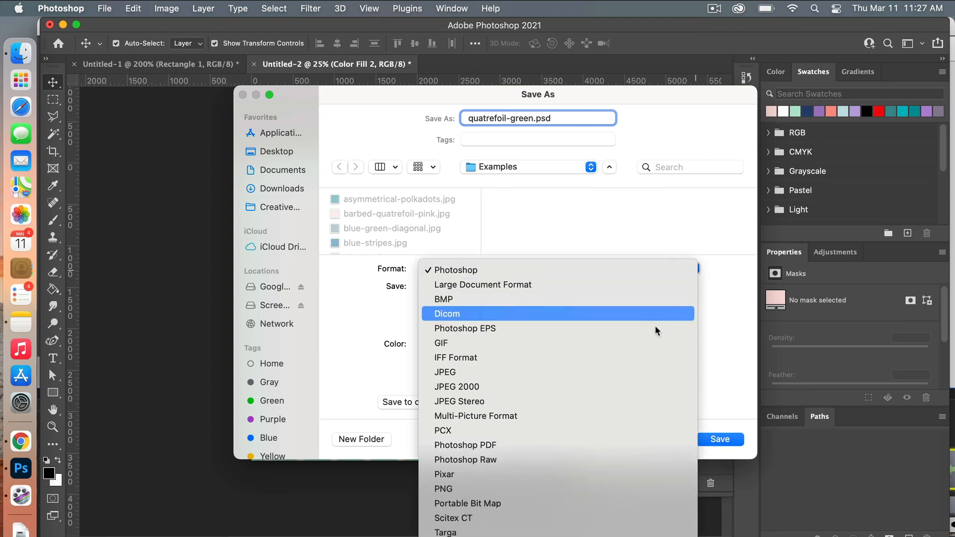
pyautogui.click(643, 376)
pyautogui.click(726, 440)
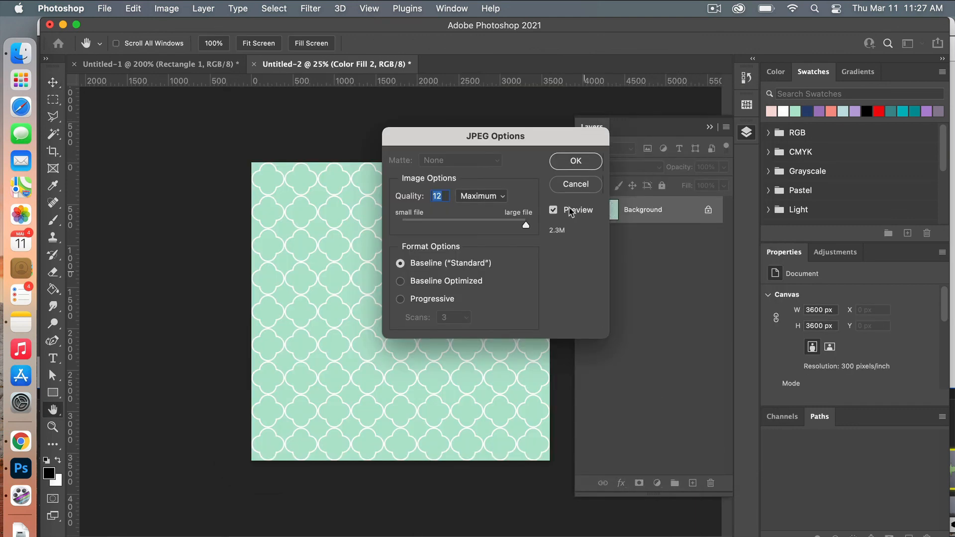
pyautogui.click(579, 162)
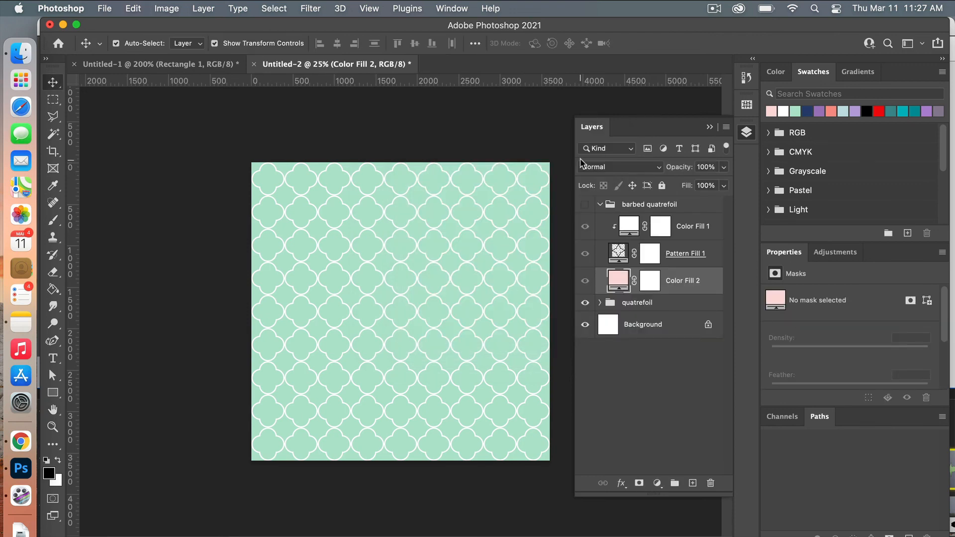